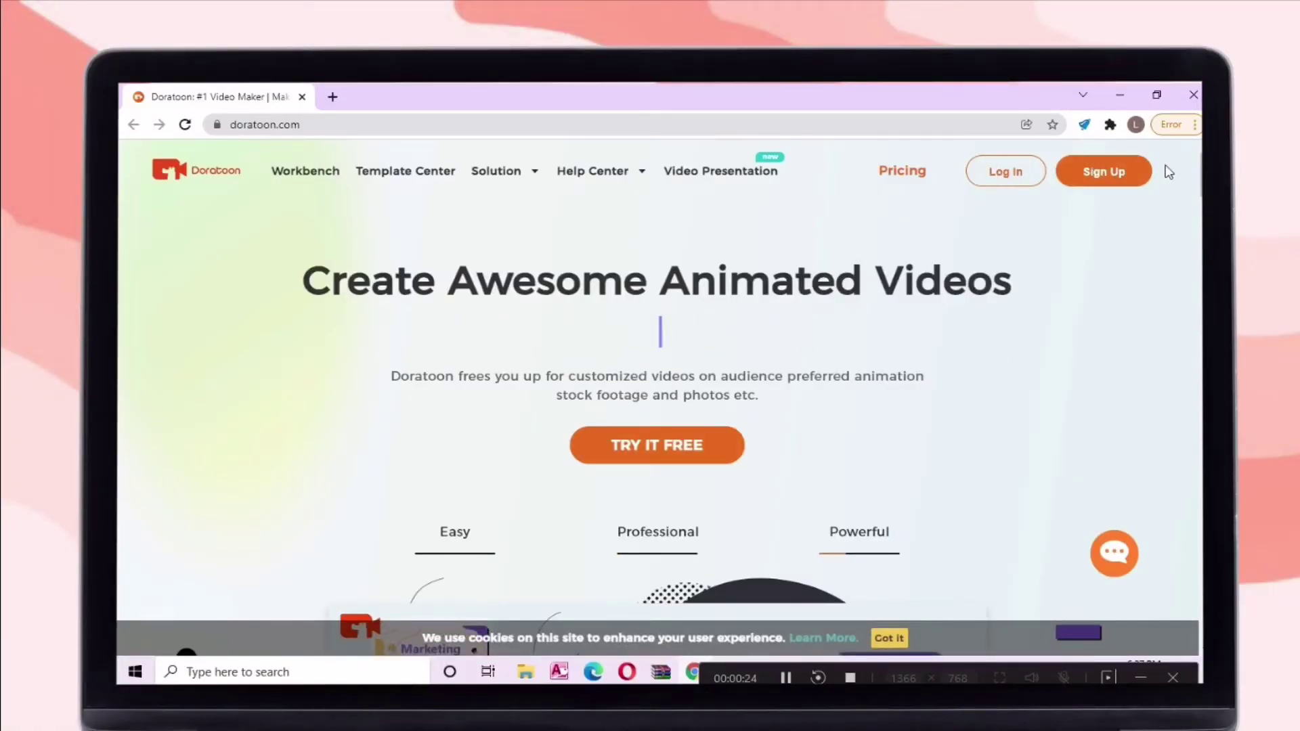
Go to the free-trial entry and switch to the Log in form
{"action": "scroll", "coordinate": [706, 363], "scroll_direction": "down", "scroll_amount": 1}
{"action": "left_click", "coordinate": [707, 363]}
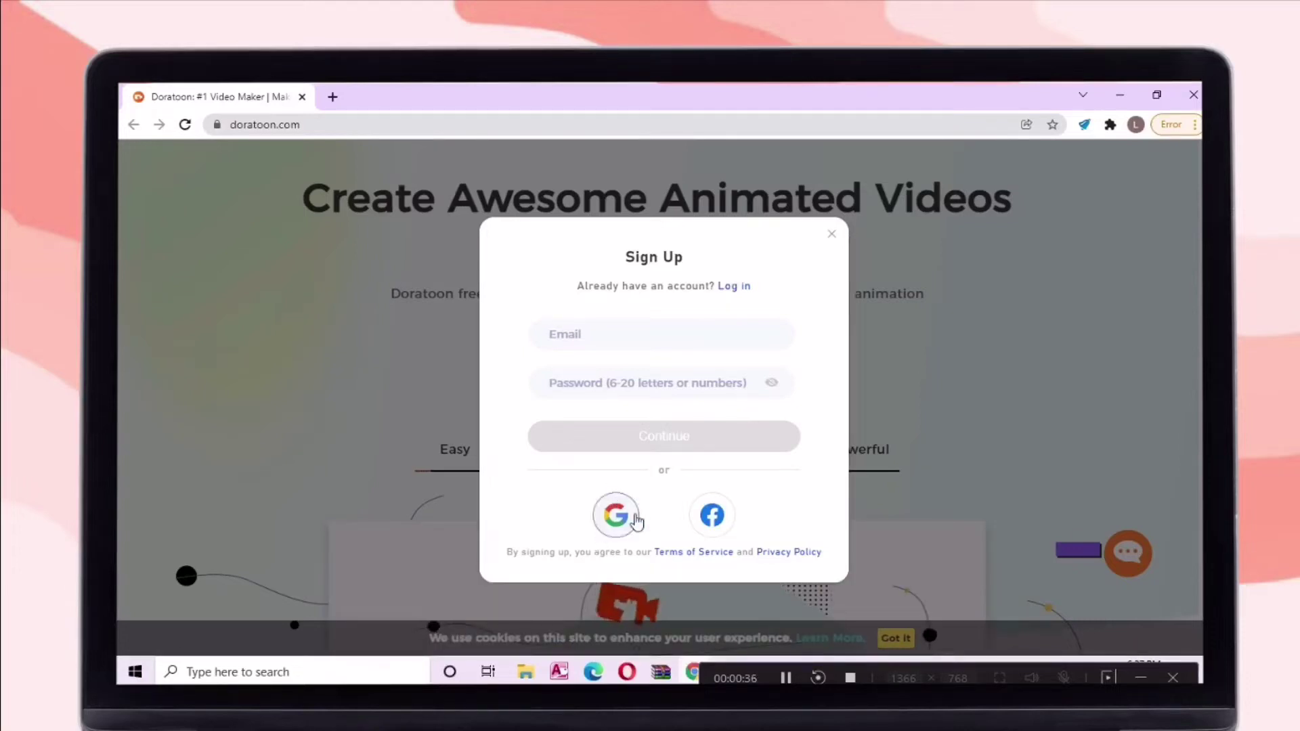
{"action": "left_click", "coordinate": [745, 288]}
Enter the account e-mail address and password and submit the login
{"action": "left_click", "coordinate": [664, 344]}
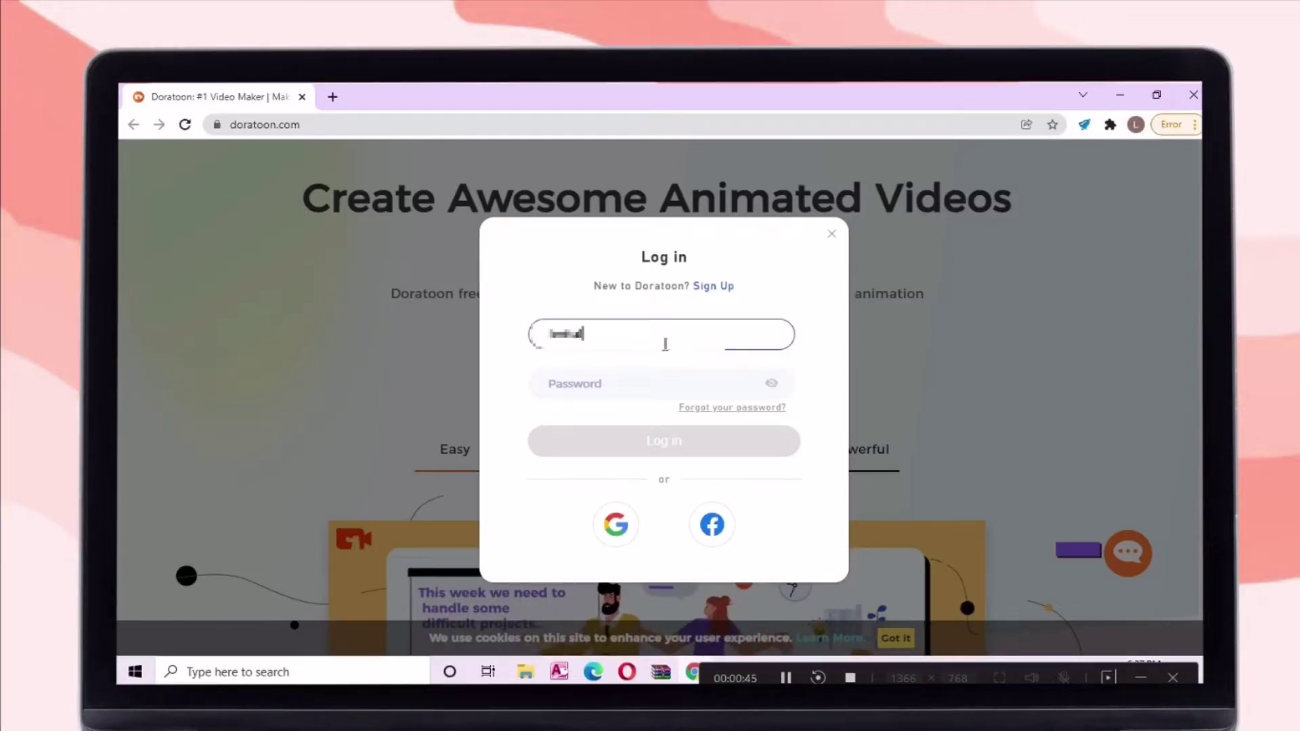
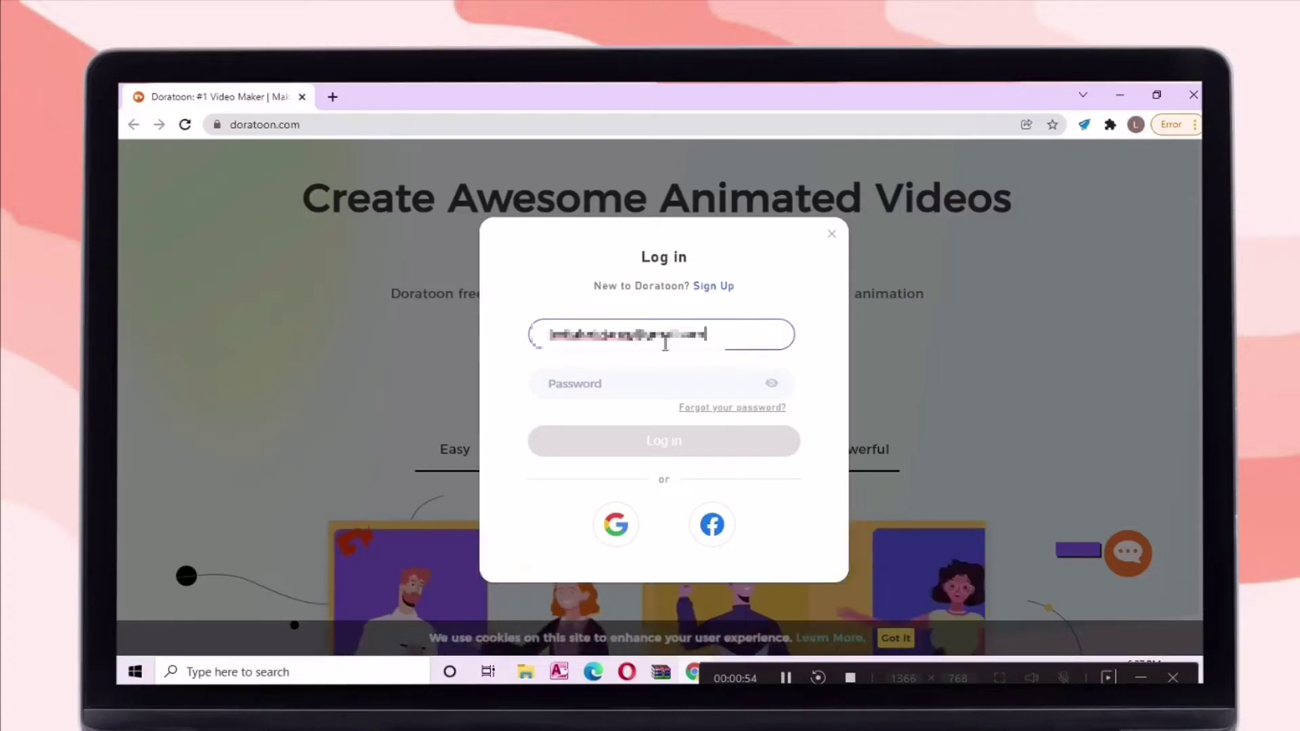
{"action": "left_click", "coordinate": [695, 374]}
{"action": "type", "text": "***"}
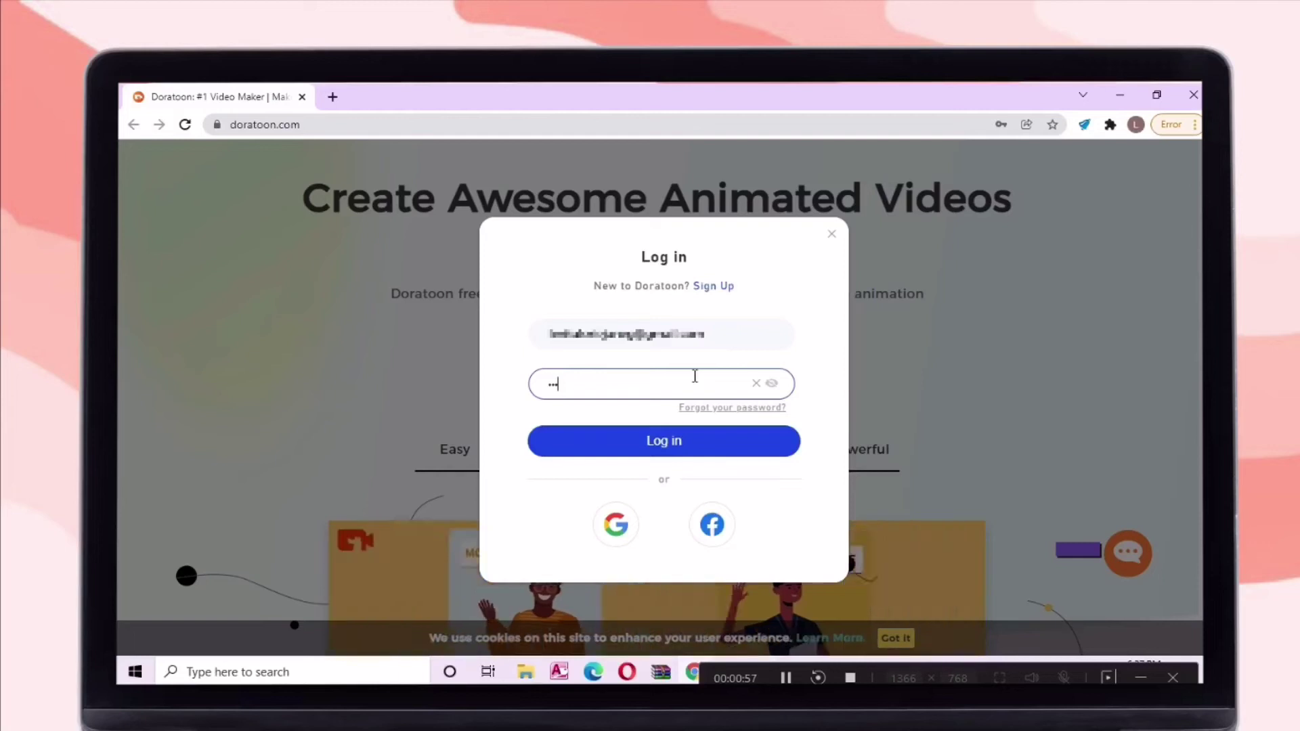
{"action": "left_click", "coordinate": [703, 444]}
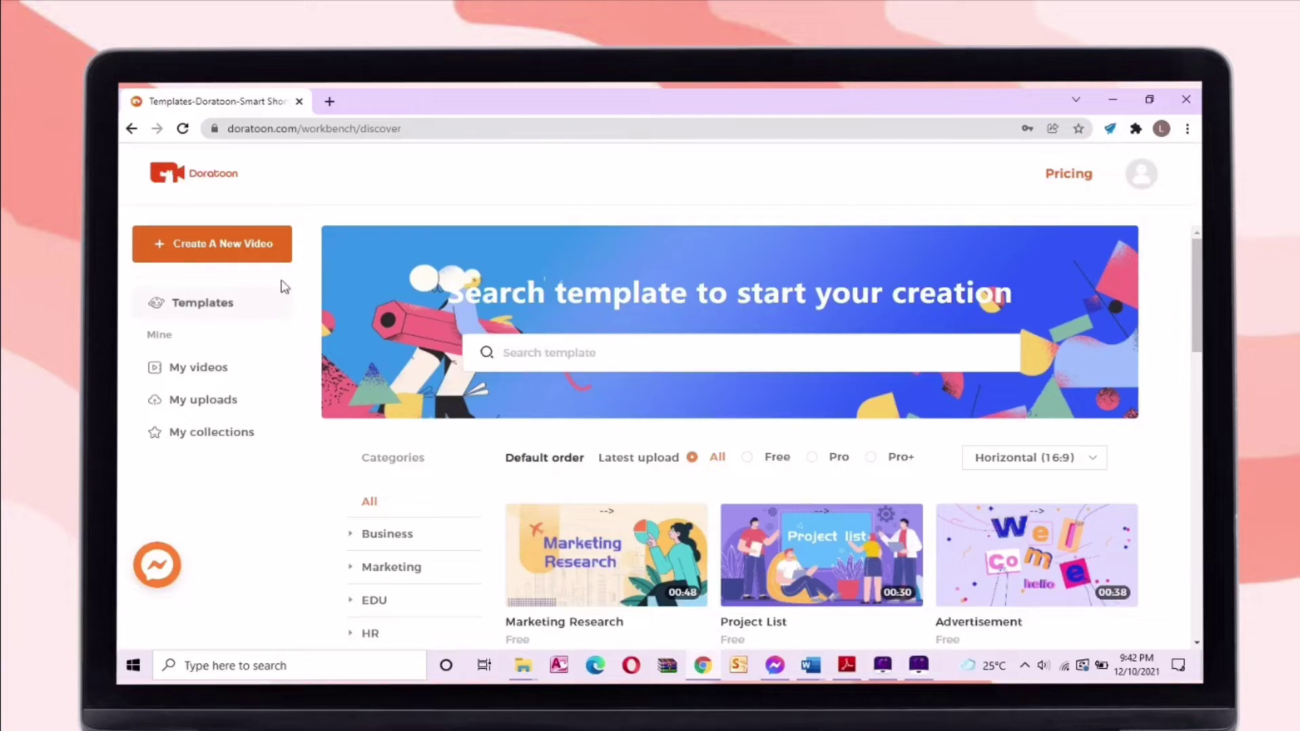
{"action": "scroll", "coordinate": [315, 270], "scroll_direction": "down", "scroll_amount": 3}
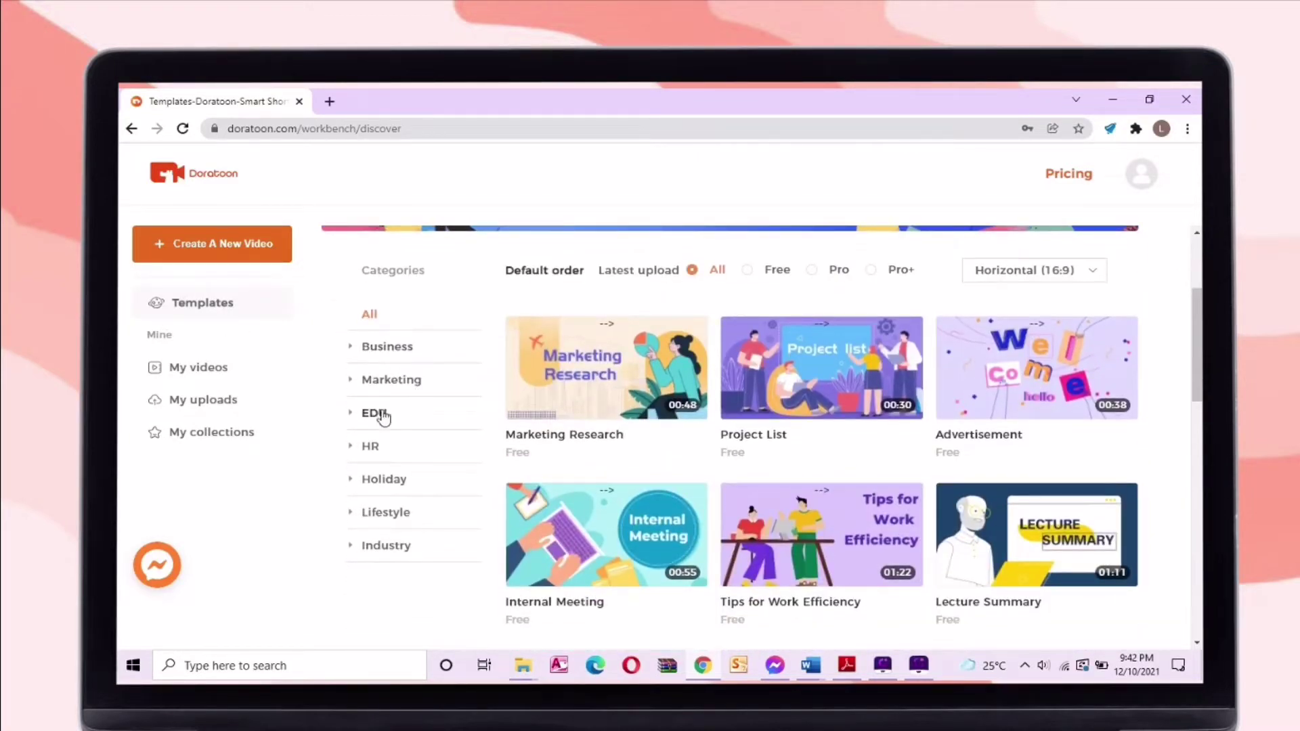
{"action": "left_click", "coordinate": [378, 414]}
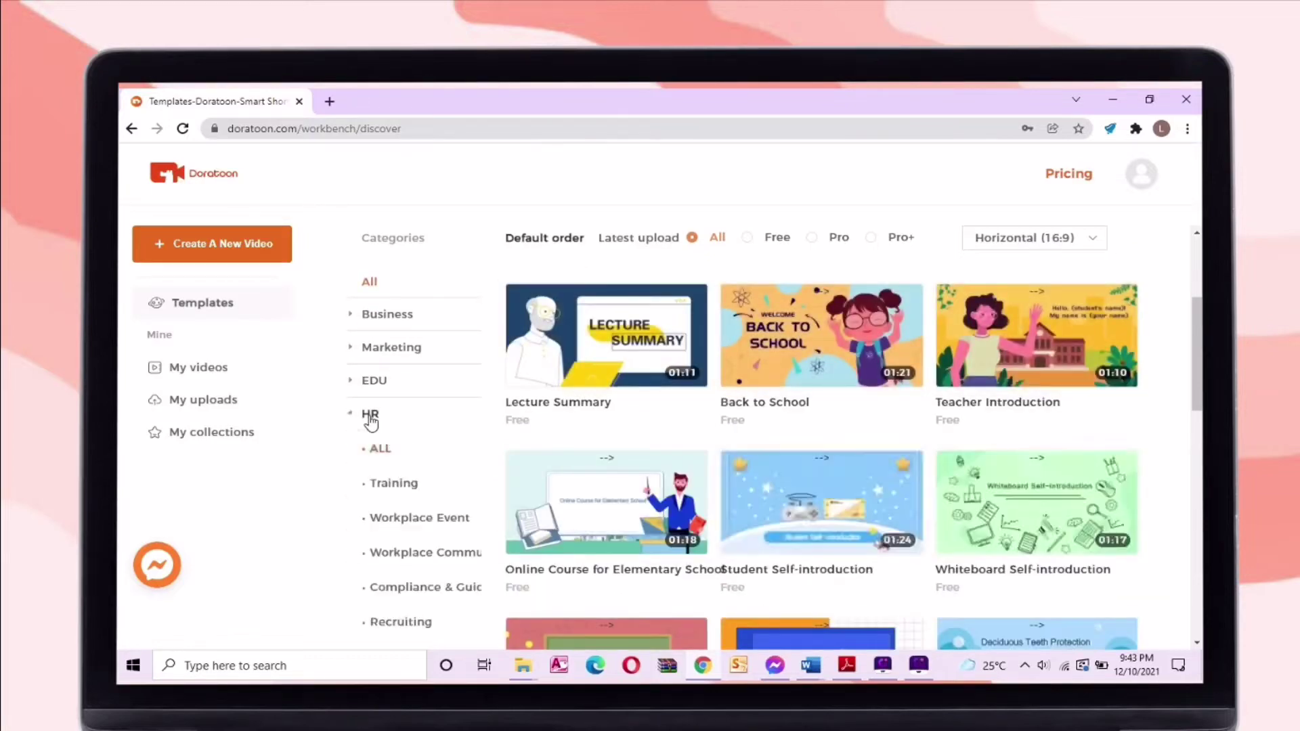
{"action": "left_click", "coordinate": [371, 419]}
{"action": "left_click", "coordinate": [370, 419]}
{"action": "left_click", "coordinate": [410, 449]}
{"action": "left_click", "coordinate": [400, 482]}
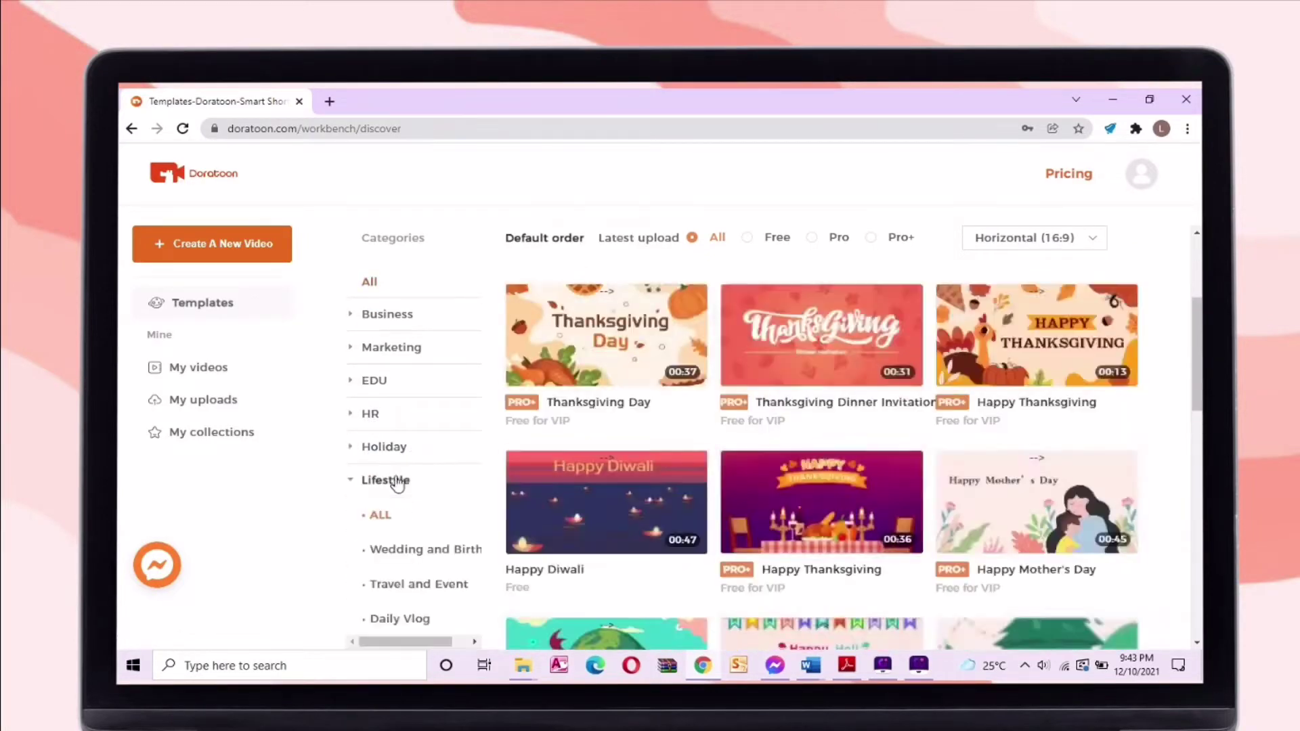
{"action": "left_click", "coordinate": [400, 482]}
{"action": "left_click", "coordinate": [398, 514]}
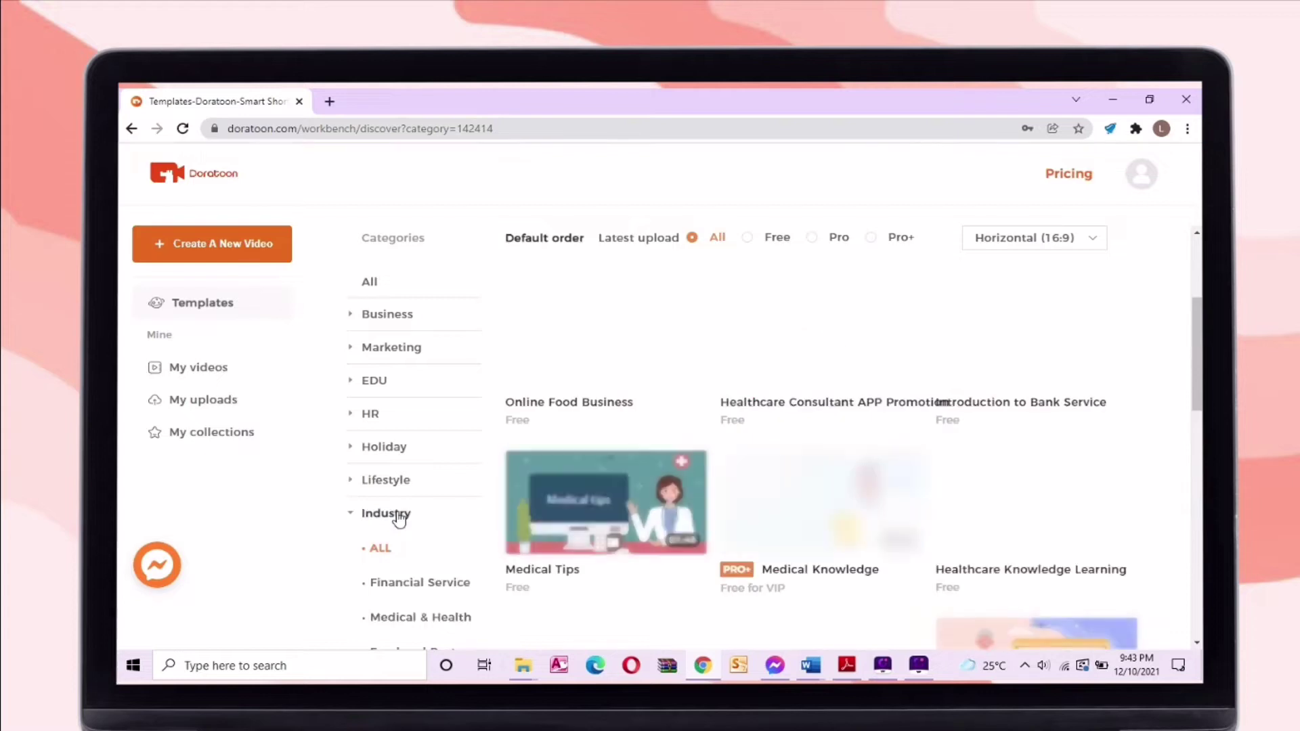
{"action": "left_click", "coordinate": [372, 288]}
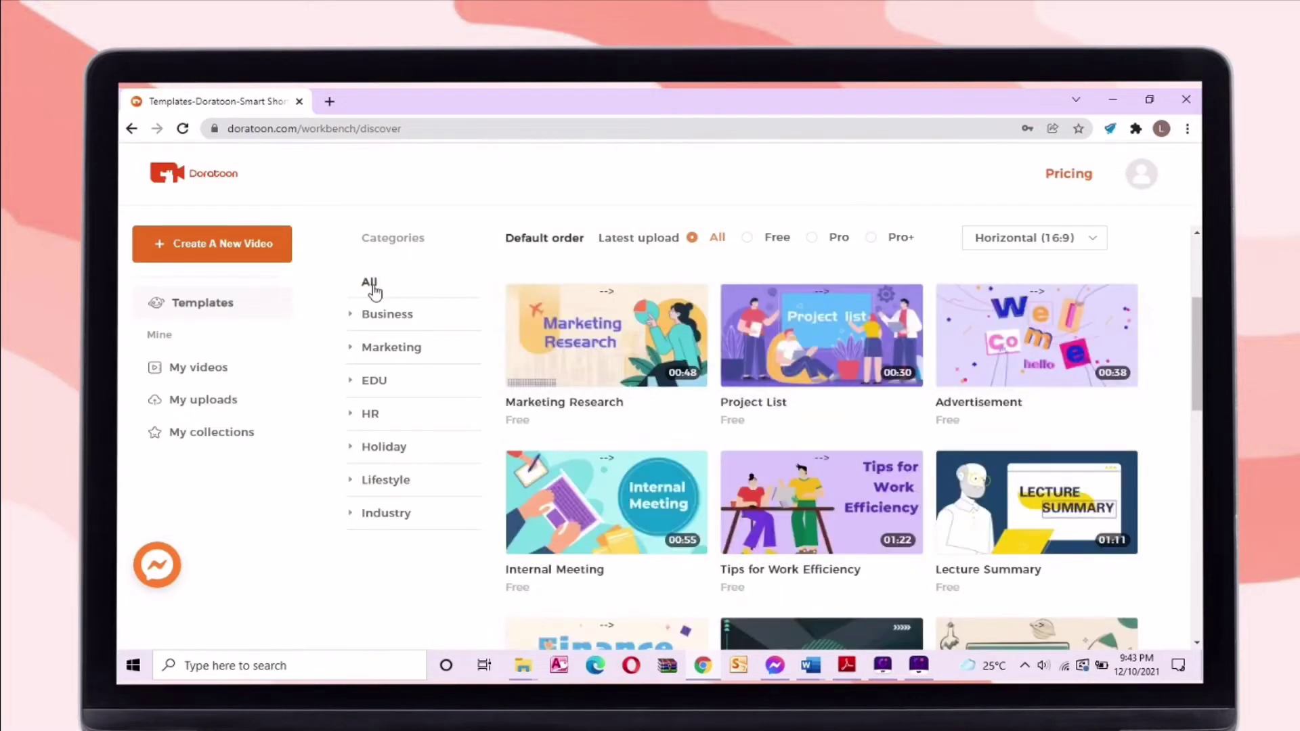
{"action": "scroll", "coordinate": [118, 374], "scroll_direction": "down", "scroll_amount": 1}
{"action": "scroll", "coordinate": [1196, 466], "scroll_direction": "down", "scroll_amount": 5}
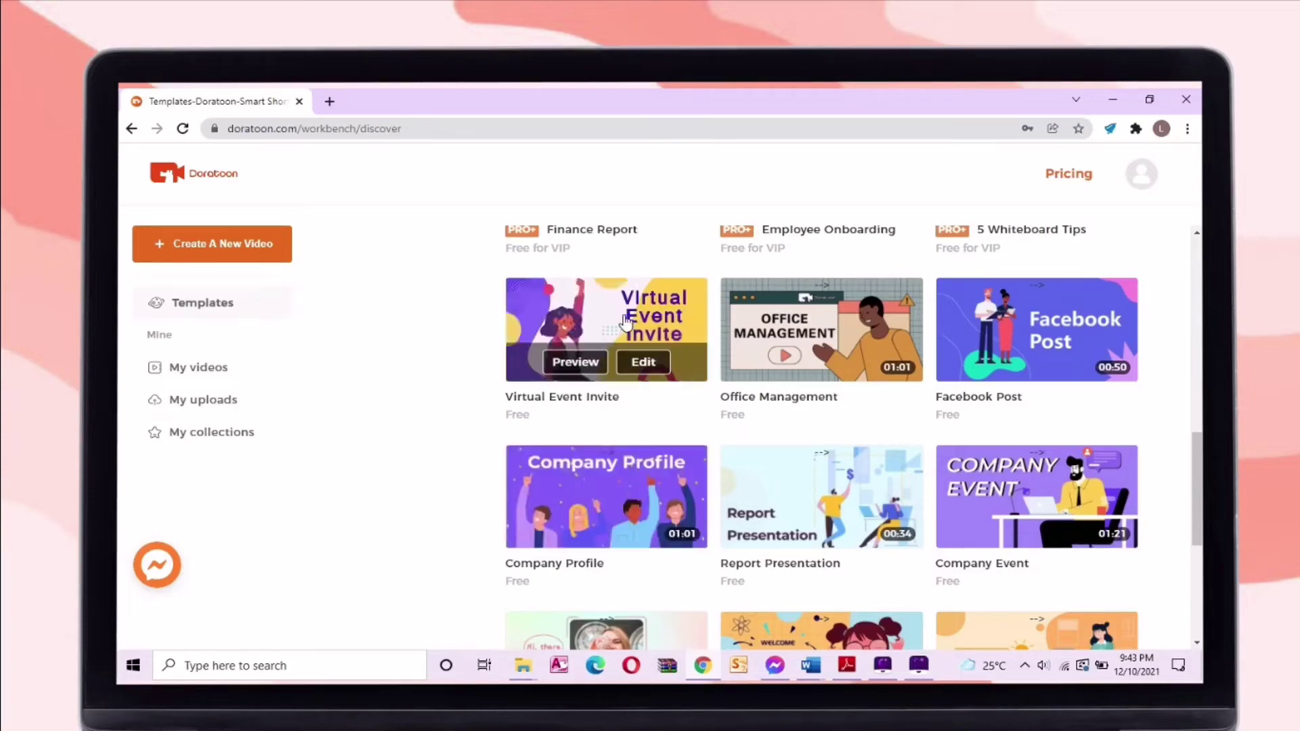
{"action": "scroll", "coordinate": [821, 406], "scroll_direction": "down", "scroll_amount": 3}
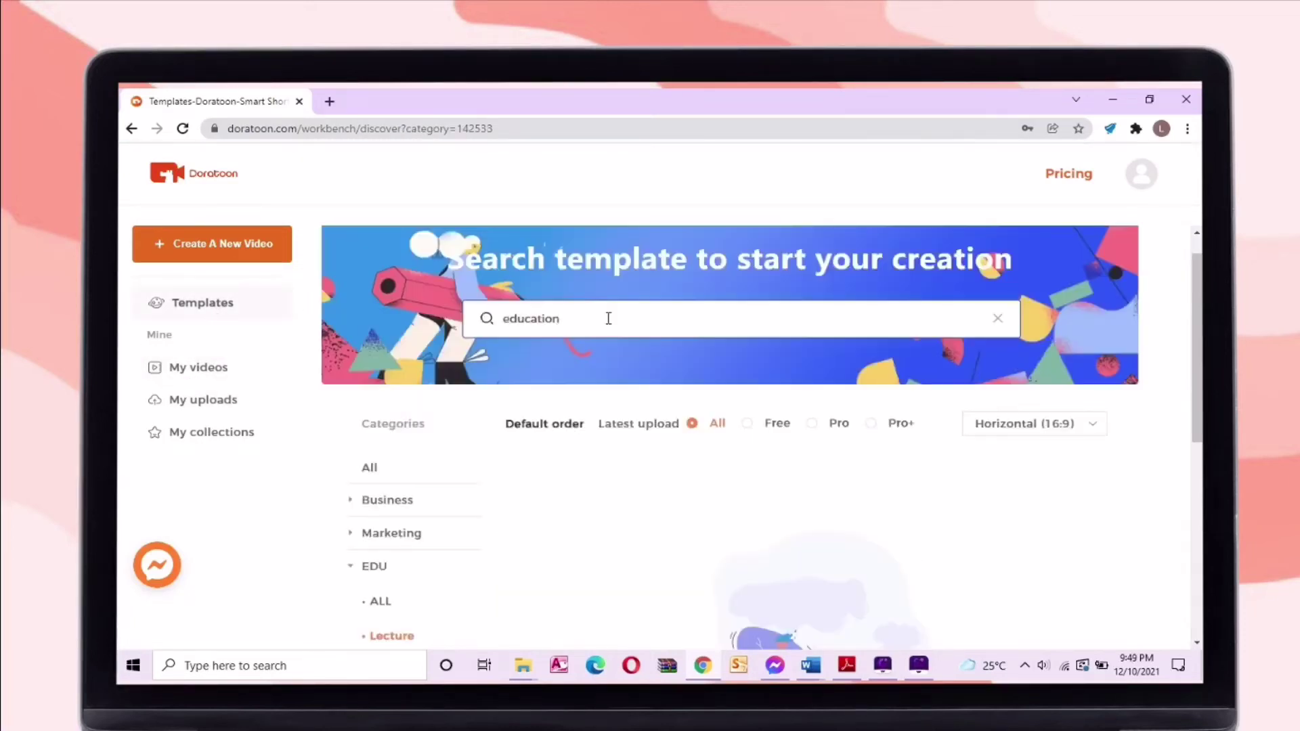
Search templates for 'education' and filter to Student Project templates
{"action": "key", "text": "Return"}
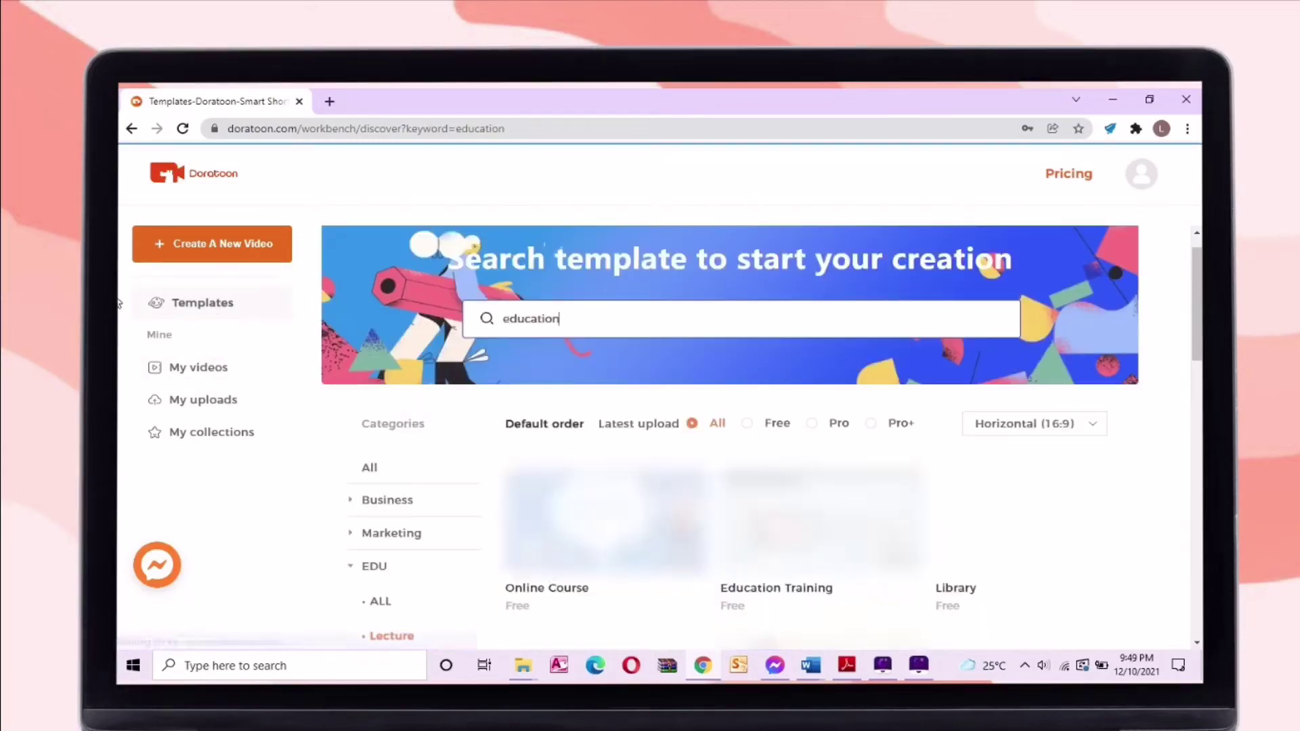
{"action": "scroll", "coordinate": [1189, 307], "scroll_direction": "down", "scroll_amount": 1}
{"action": "left_click_drag", "start_coordinate": [1189, 308], "coordinate": [1196, 393]}
{"action": "scroll", "coordinate": [923, 256], "scroll_direction": "up", "scroll_amount": 3}
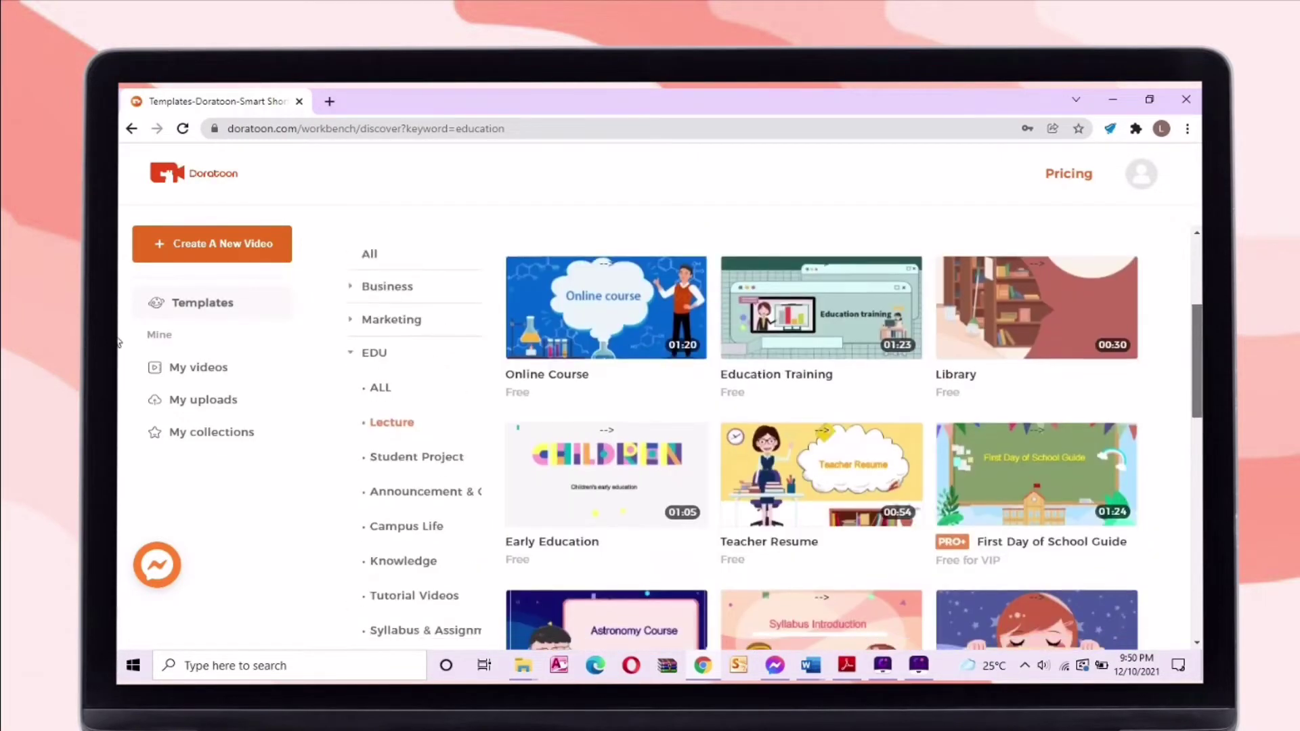
{"action": "left_click", "coordinate": [449, 456]}
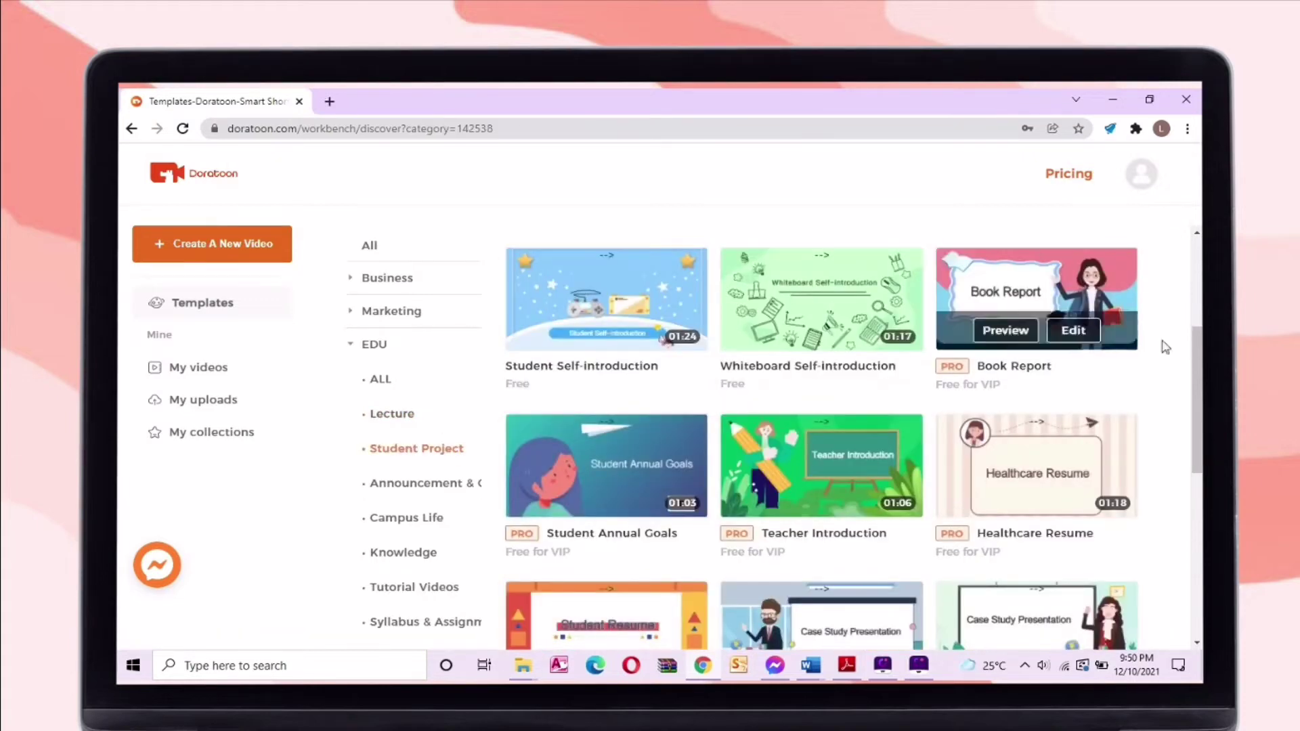
Open the Communication template's page and play its preview
{"action": "scroll", "coordinate": [118, 418], "scroll_direction": "down", "scroll_amount": 2}
{"action": "scroll", "coordinate": [117, 418], "scroll_direction": "down", "scroll_amount": 5}
{"action": "mouse_move", "coordinate": [1095, 399]}
{"action": "left_click", "coordinate": [1012, 425]}
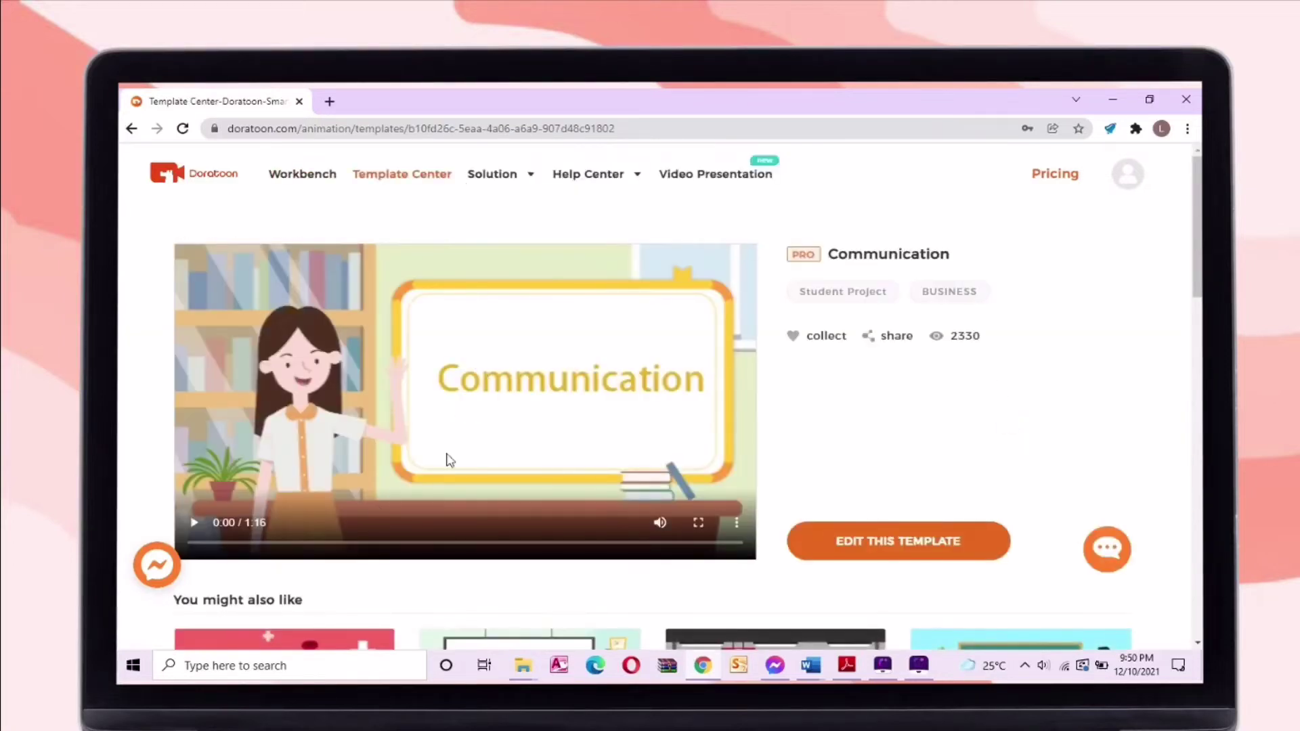
{"action": "left_click", "coordinate": [195, 522]}
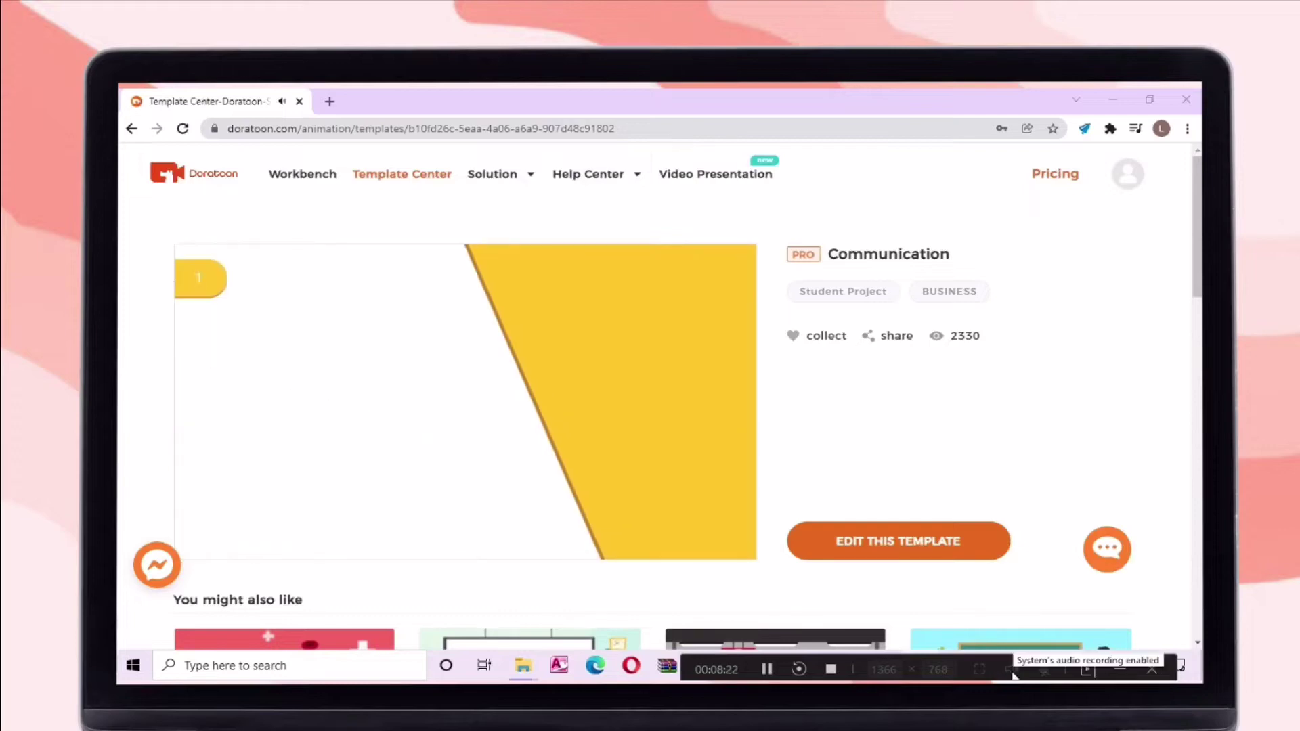
Open the Communication template in the video editor
{"action": "scroll", "coordinate": [1197, 376], "scroll_direction": "down", "scroll_amount": 5}
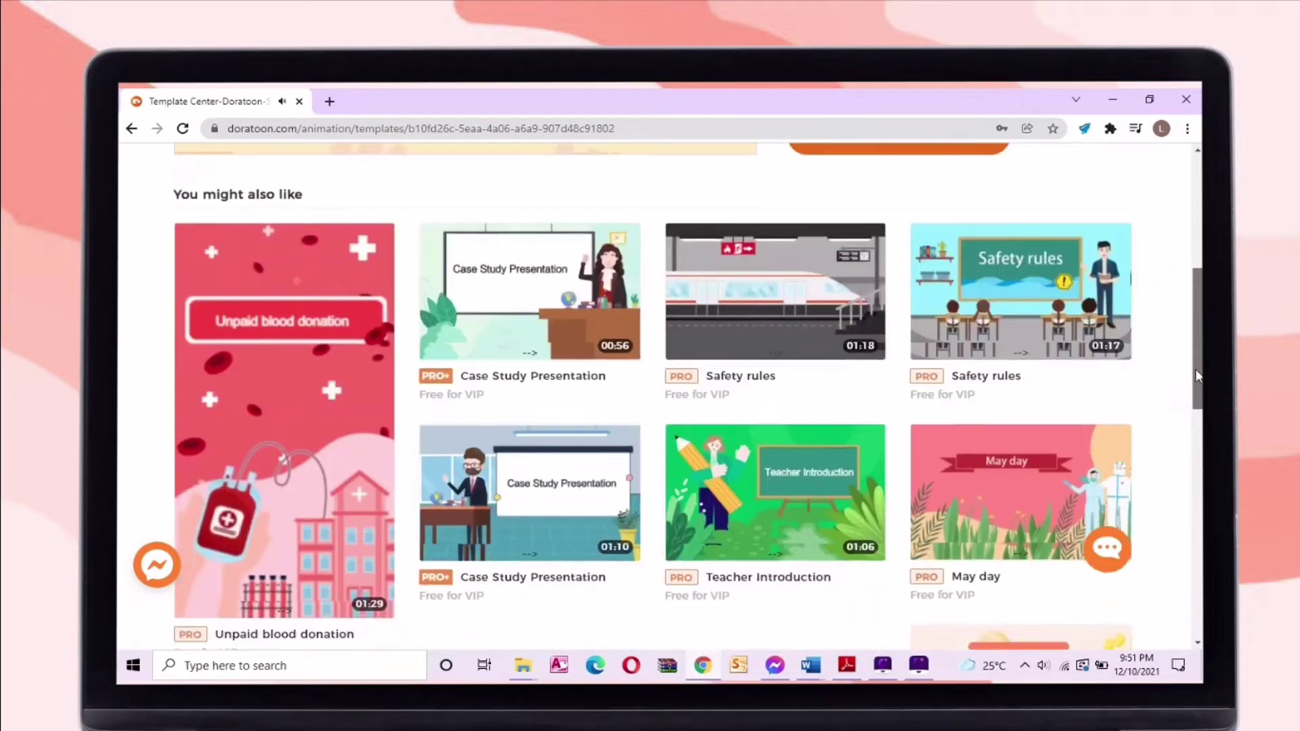
{"action": "scroll", "coordinate": [1197, 376], "scroll_direction": "down", "scroll_amount": 3}
{"action": "scroll", "coordinate": [765, 474], "scroll_direction": "up", "scroll_amount": 8}
{"action": "left_click", "coordinate": [894, 540]}
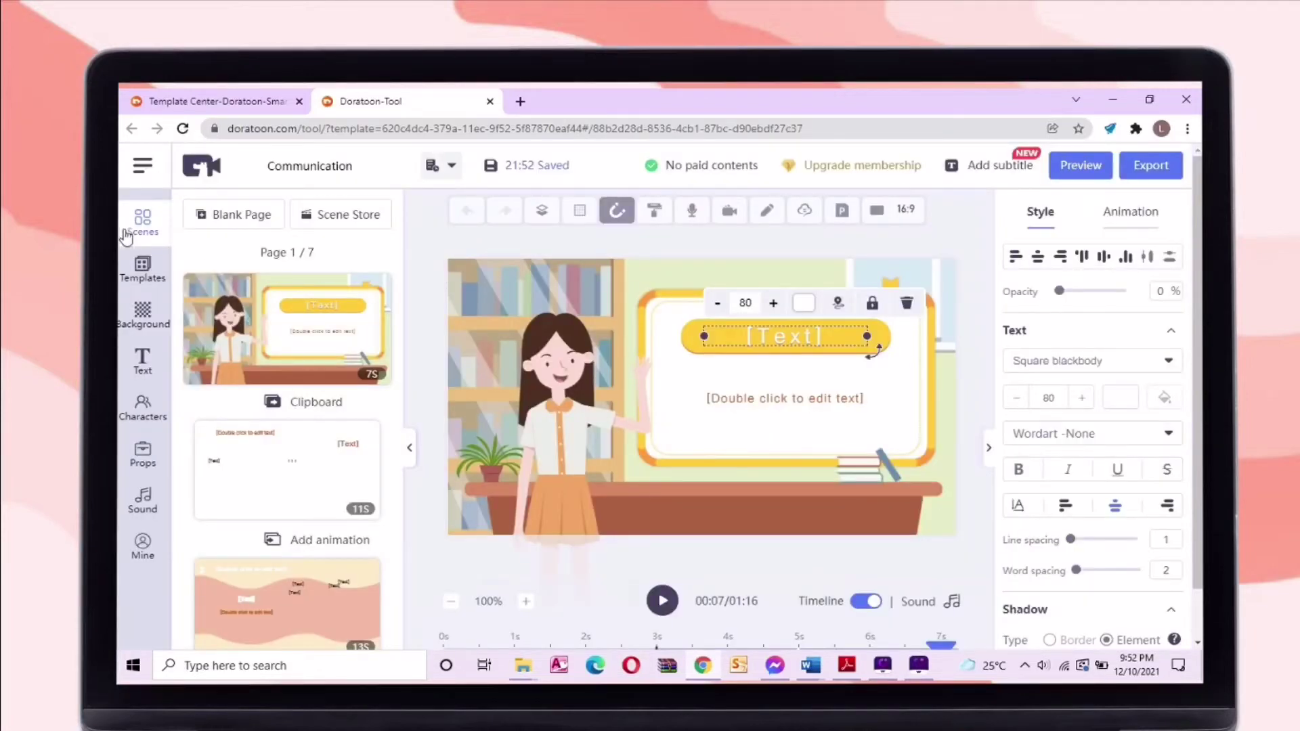
Deselect the title to show page settings and look through the template list
{"action": "left_click", "coordinate": [419, 455]}
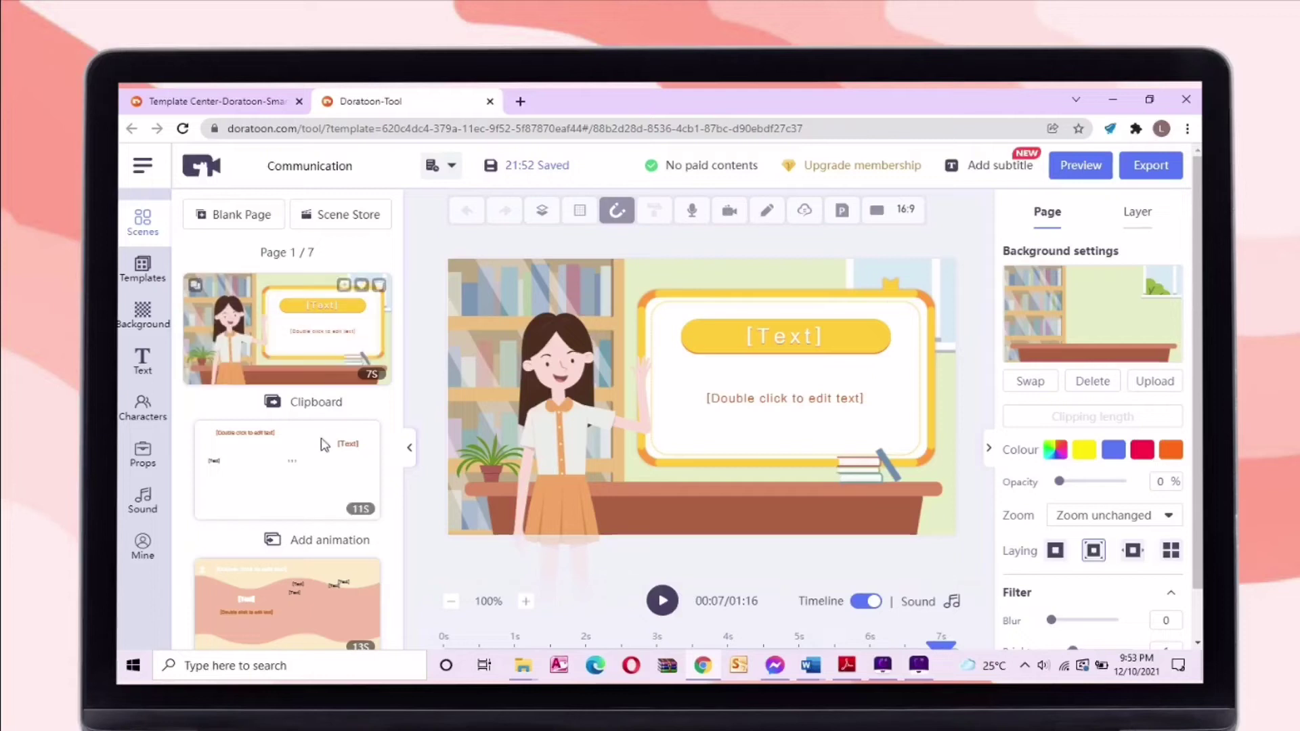
{"action": "scroll", "coordinate": [306, 607], "scroll_direction": "down", "scroll_amount": 5}
{"action": "scroll", "coordinate": [306, 607], "scroll_direction": "up", "scroll_amount": 5}
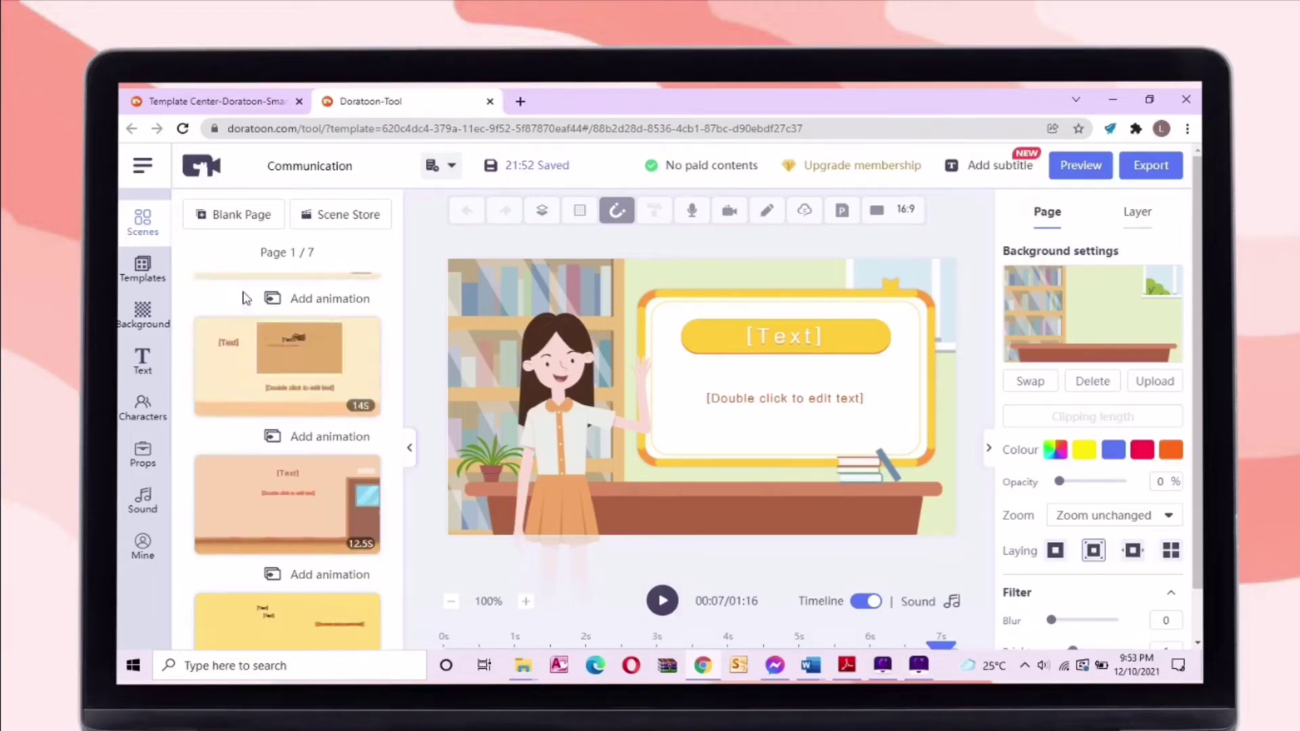
{"action": "left_click", "coordinate": [140, 271]}
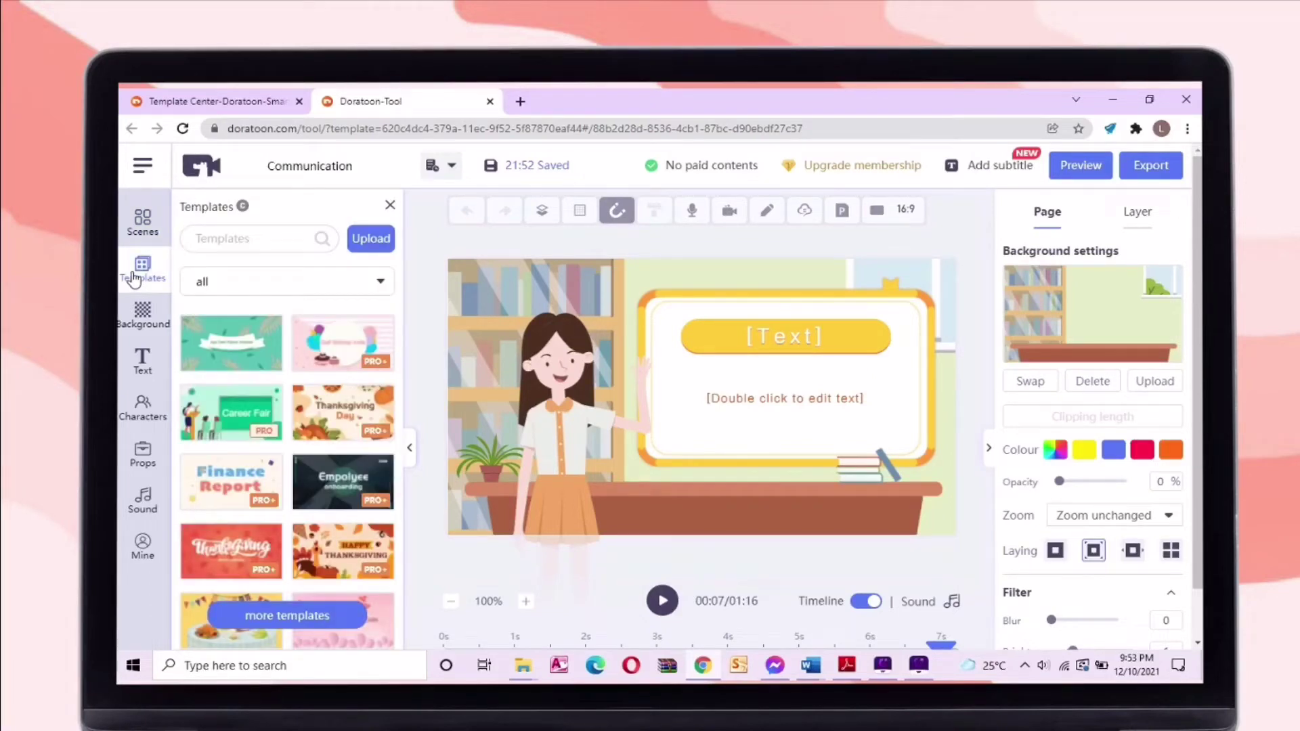
{"action": "scroll", "coordinate": [347, 306], "scroll_direction": "down", "scroll_amount": 10}
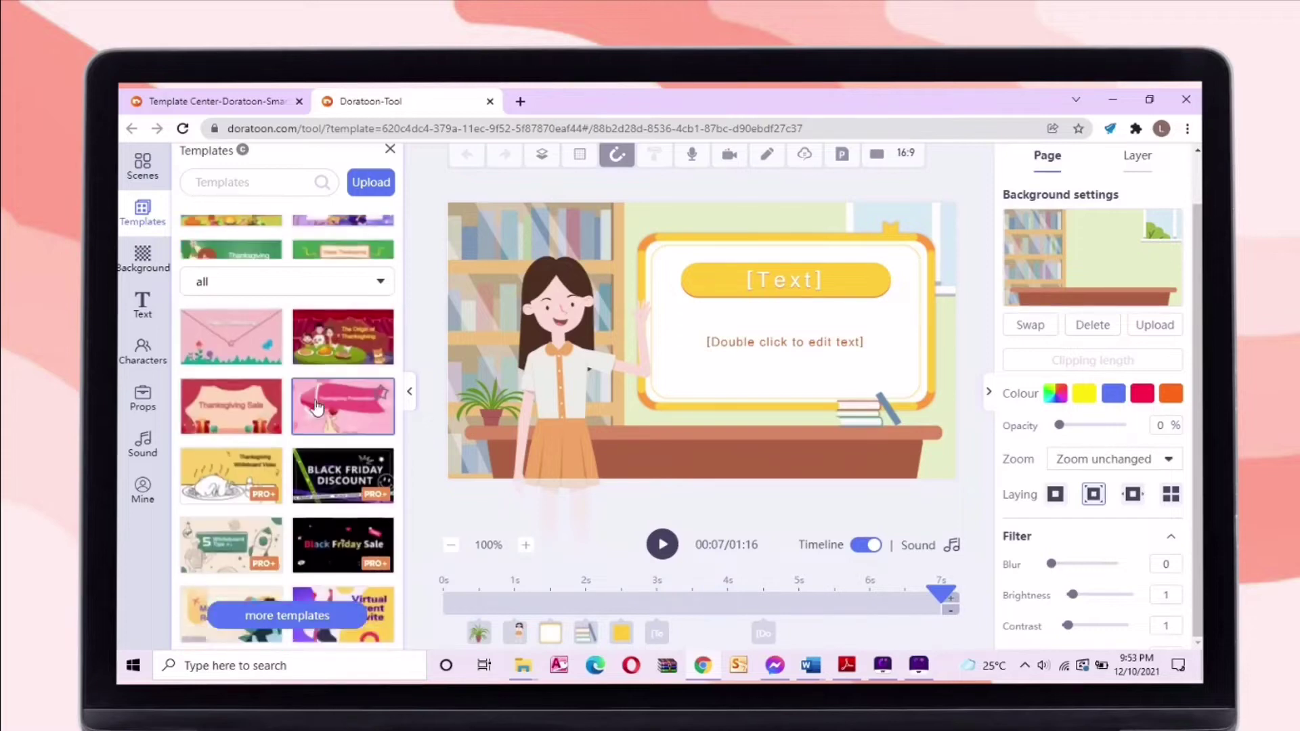
Make the empty Illustration-style room the background and move the books beside the man
{"action": "left_click", "coordinate": [154, 271]}
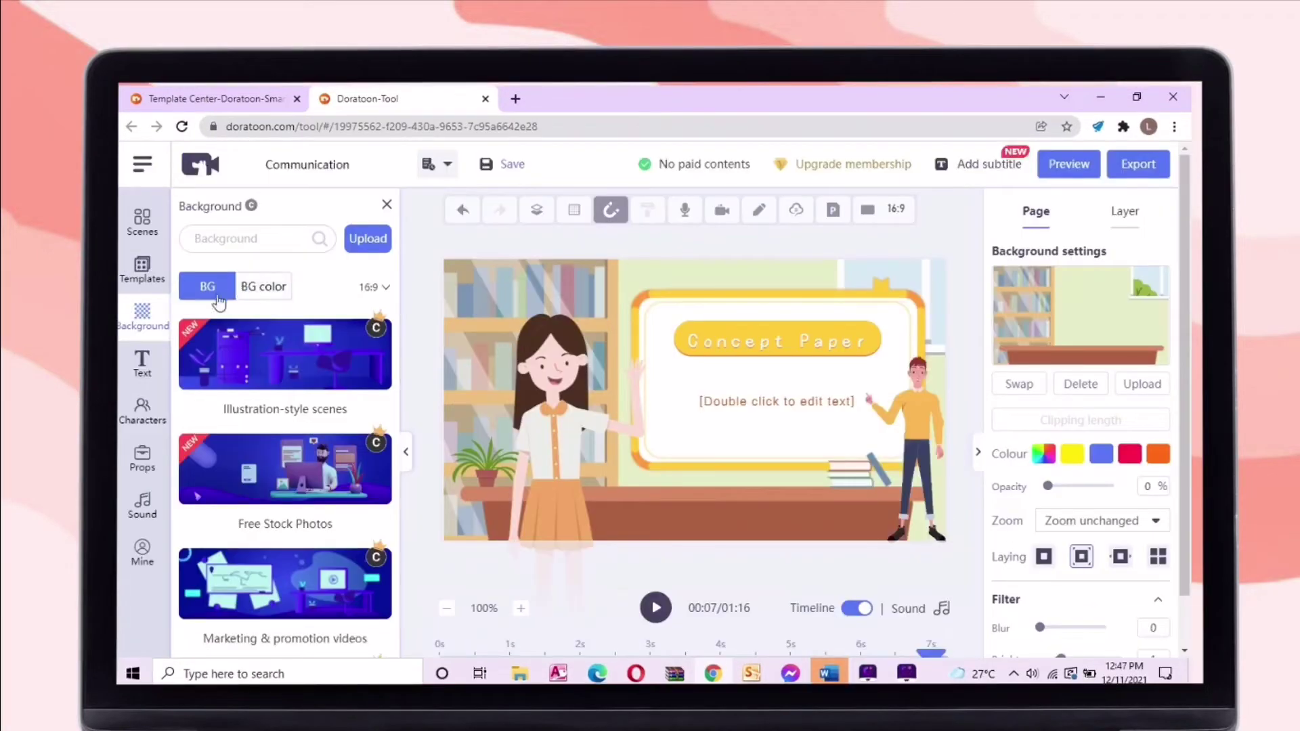
{"action": "left_click", "coordinate": [283, 485]}
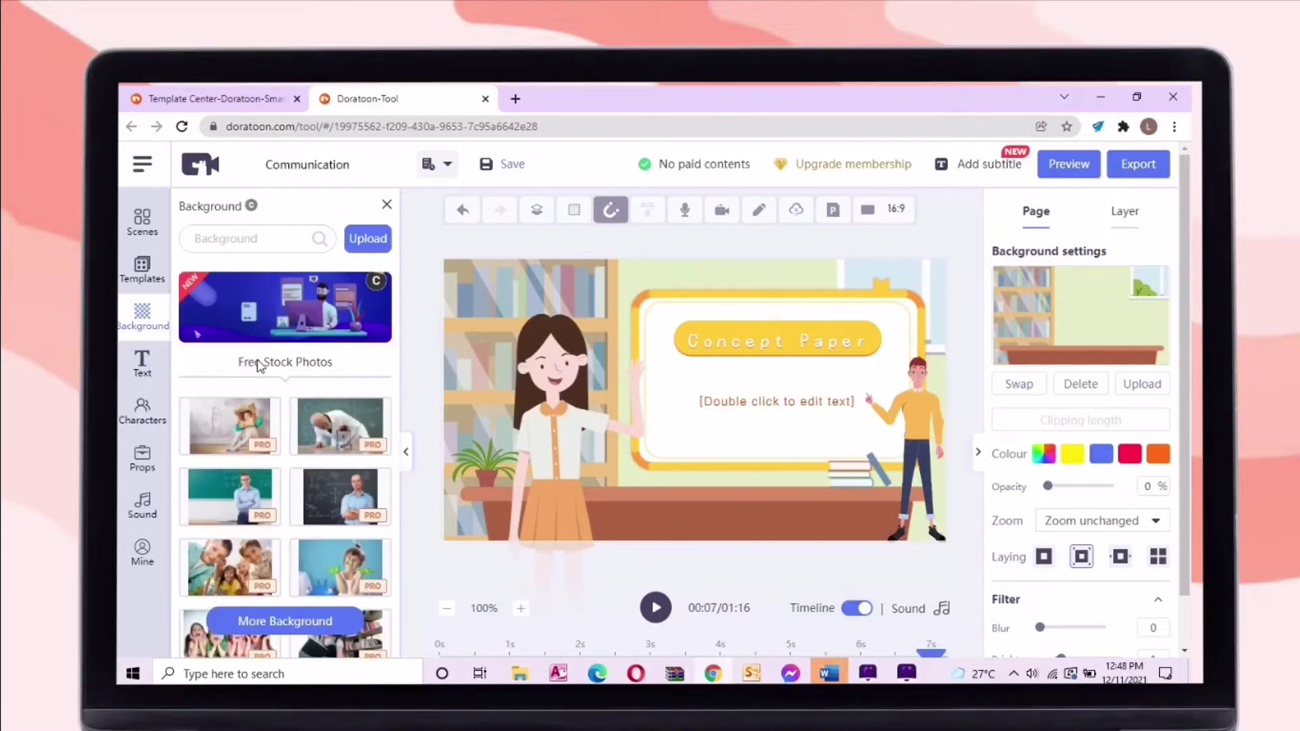
{"action": "left_click", "coordinate": [312, 332]}
{"action": "left_click", "coordinate": [310, 335]}
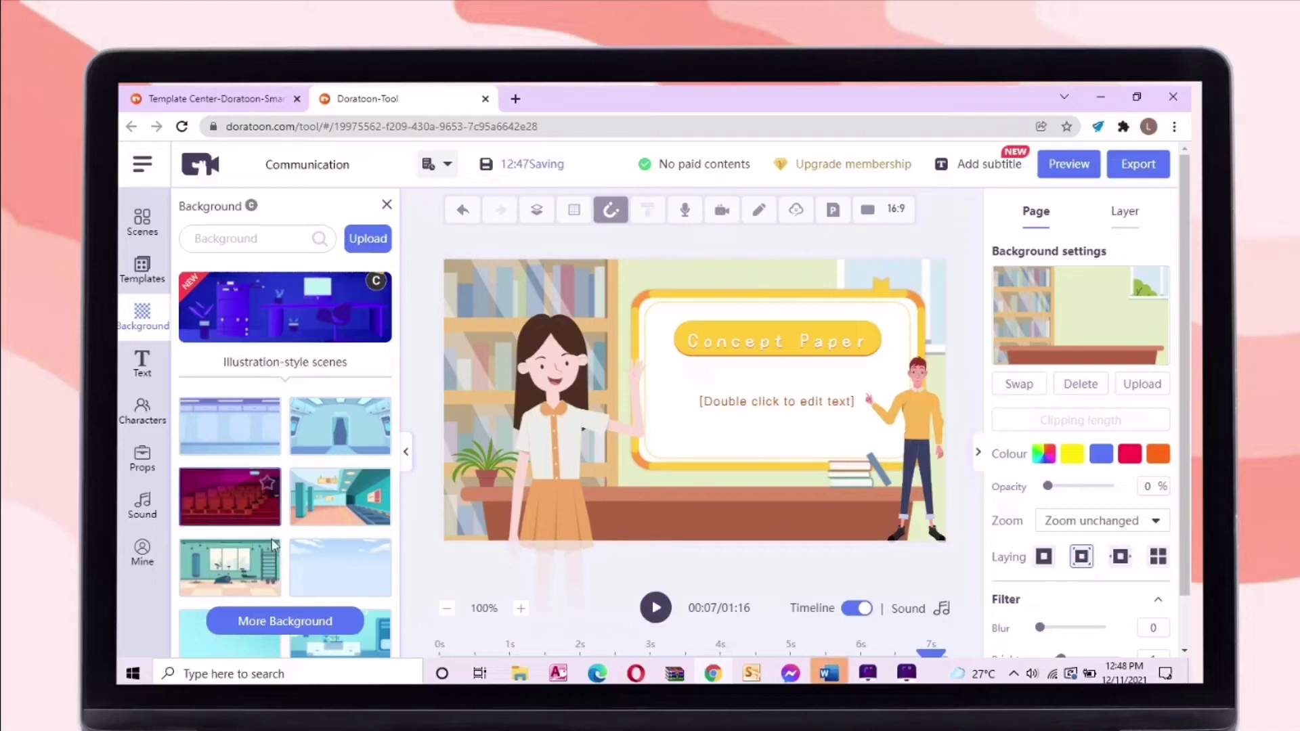
{"action": "scroll", "coordinate": [280, 528], "scroll_direction": "down", "scroll_amount": 5}
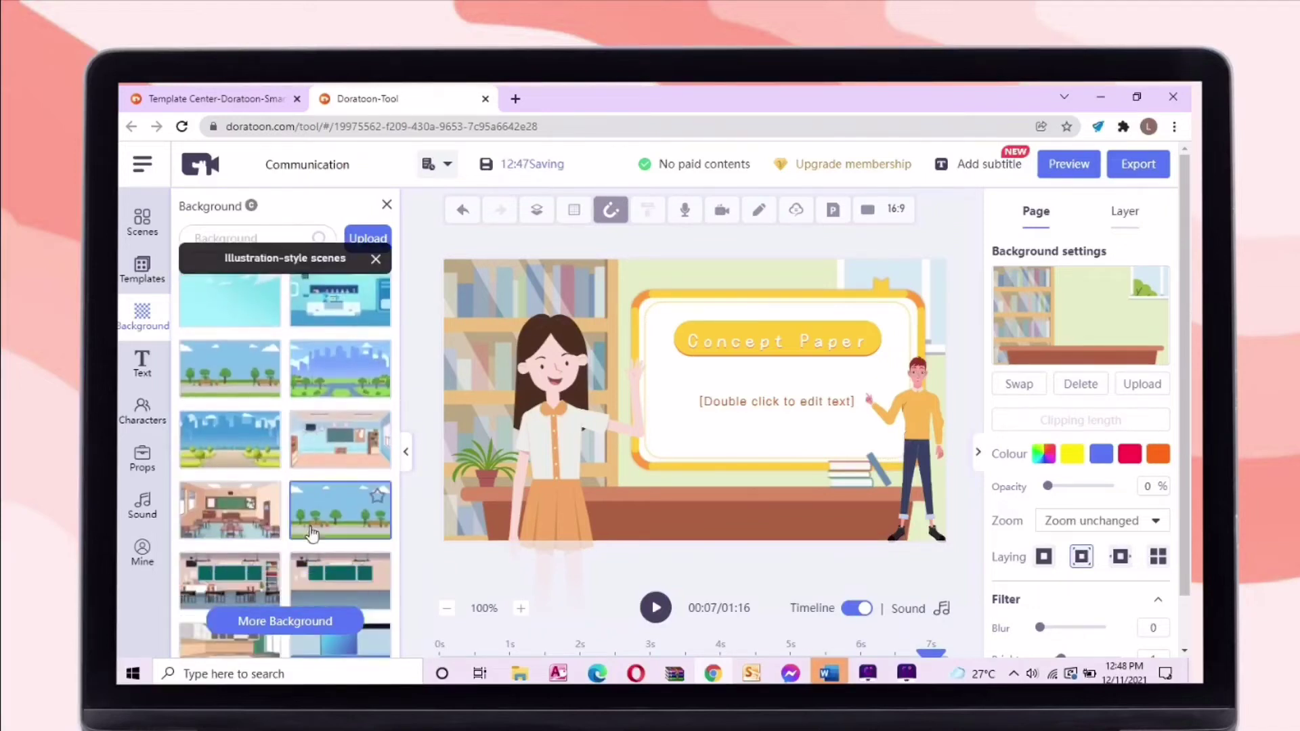
{"action": "scroll", "coordinate": [303, 541], "scroll_direction": "down", "scroll_amount": 2}
{"action": "scroll", "coordinate": [293, 467], "scroll_direction": "down", "scroll_amount": 2}
{"action": "scroll", "coordinate": [292, 469], "scroll_direction": "down", "scroll_amount": 3}
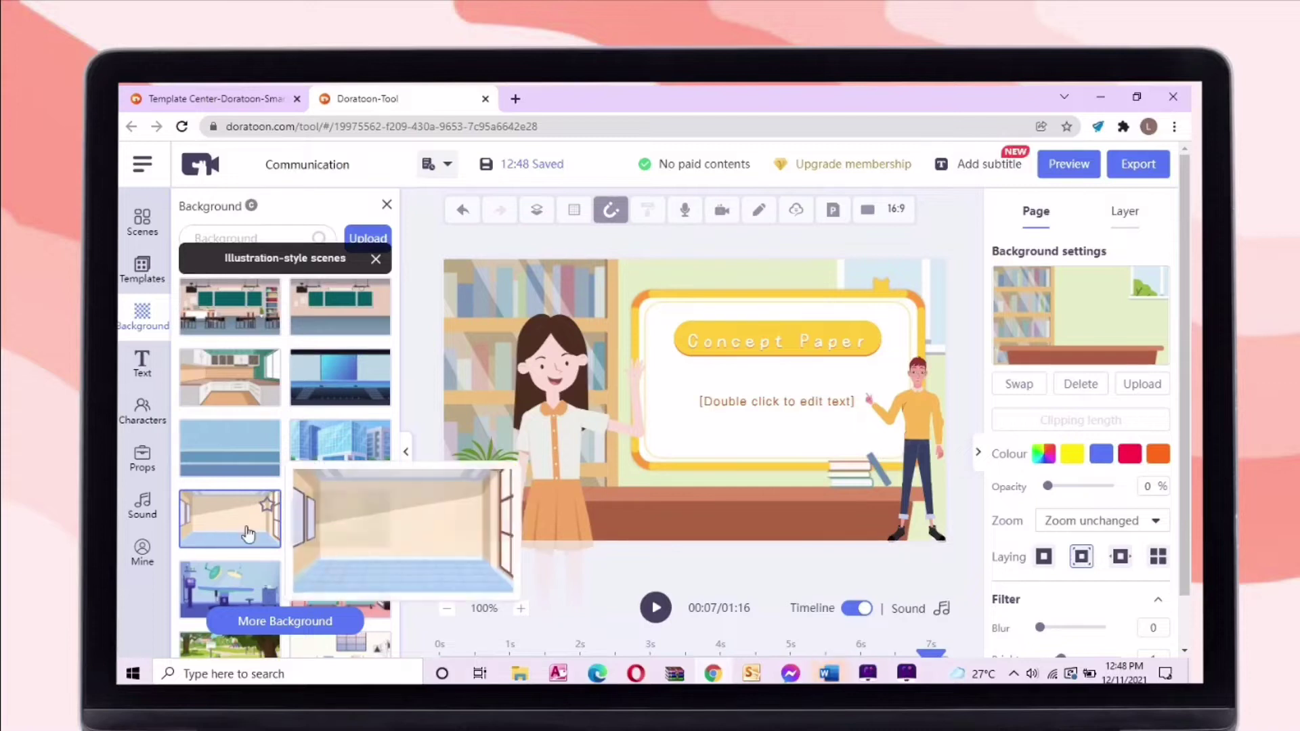
{"action": "left_click", "coordinate": [359, 548]}
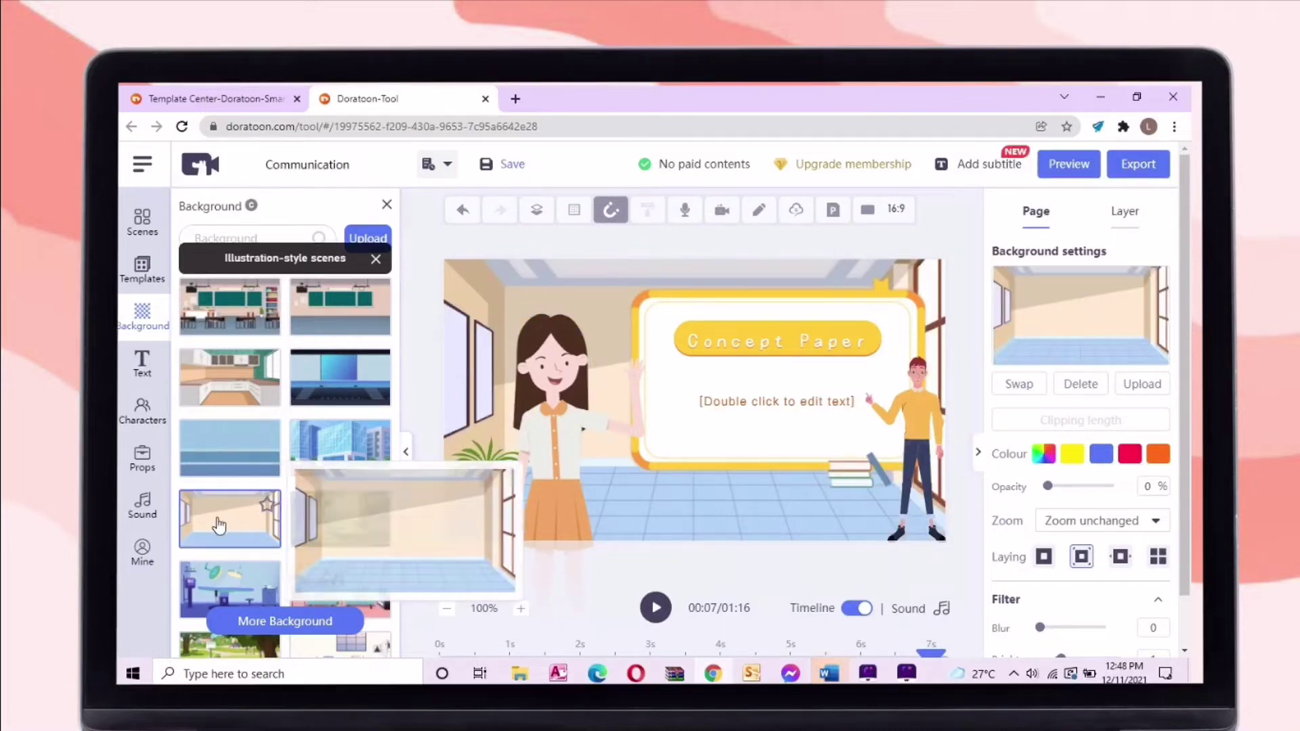
{"action": "left_click_drag", "start_coordinate": [822, 487], "coordinate": [872, 454]}
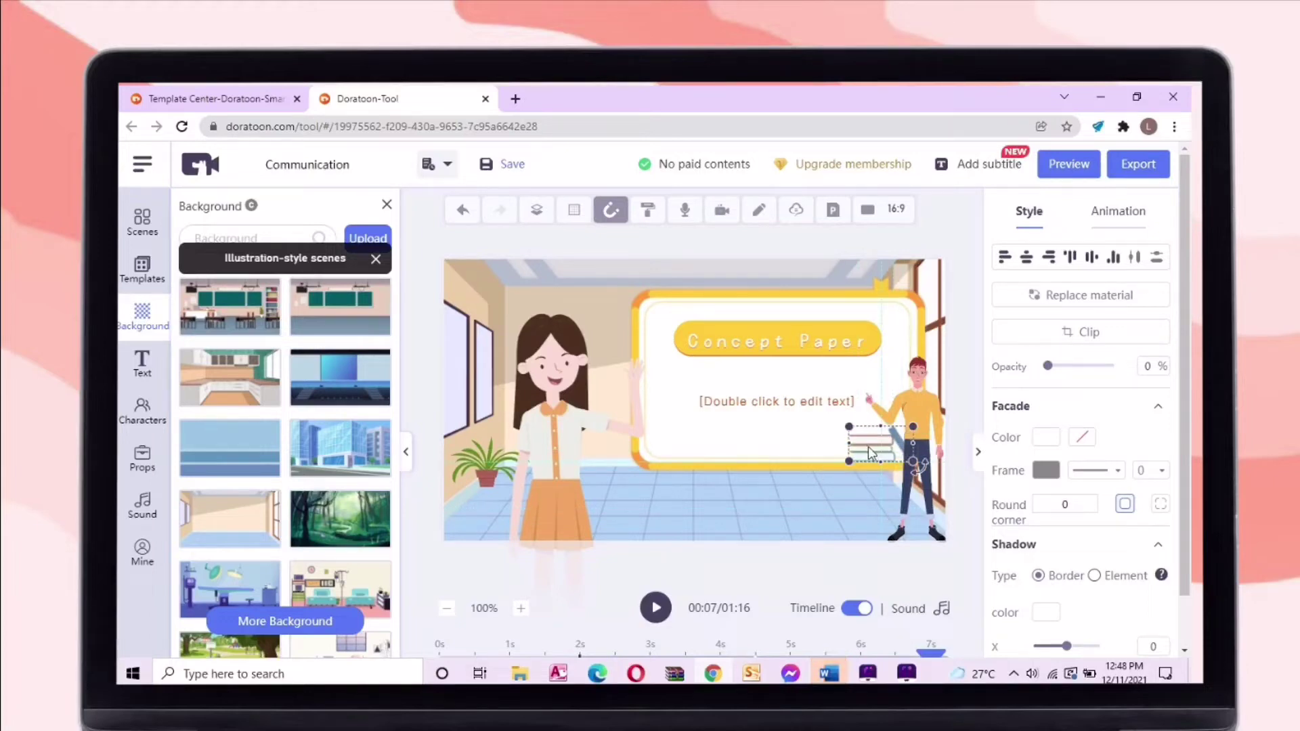
Deselect the books and browse the Business and Common character collections
{"action": "left_click", "coordinate": [437, 357]}
{"action": "left_click", "coordinate": [376, 261]}
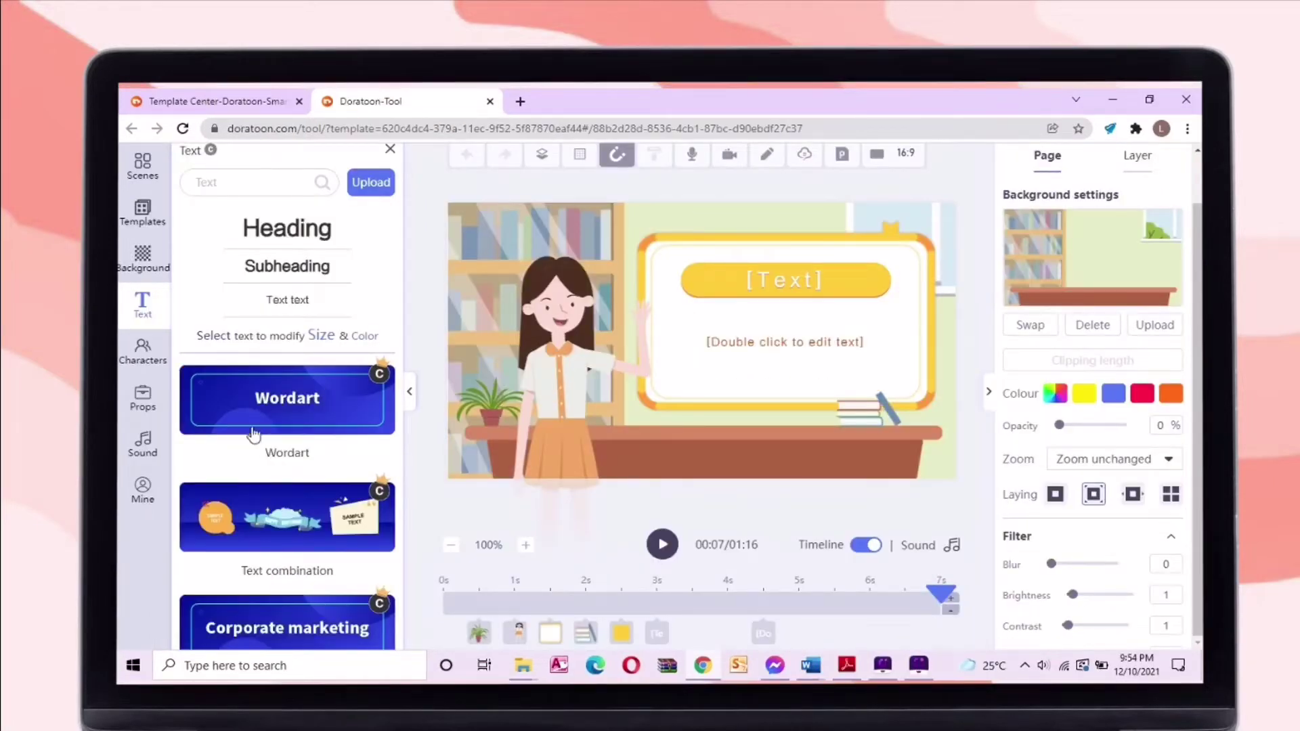
{"action": "scroll", "coordinate": [253, 434], "scroll_direction": "down", "scroll_amount": 8}
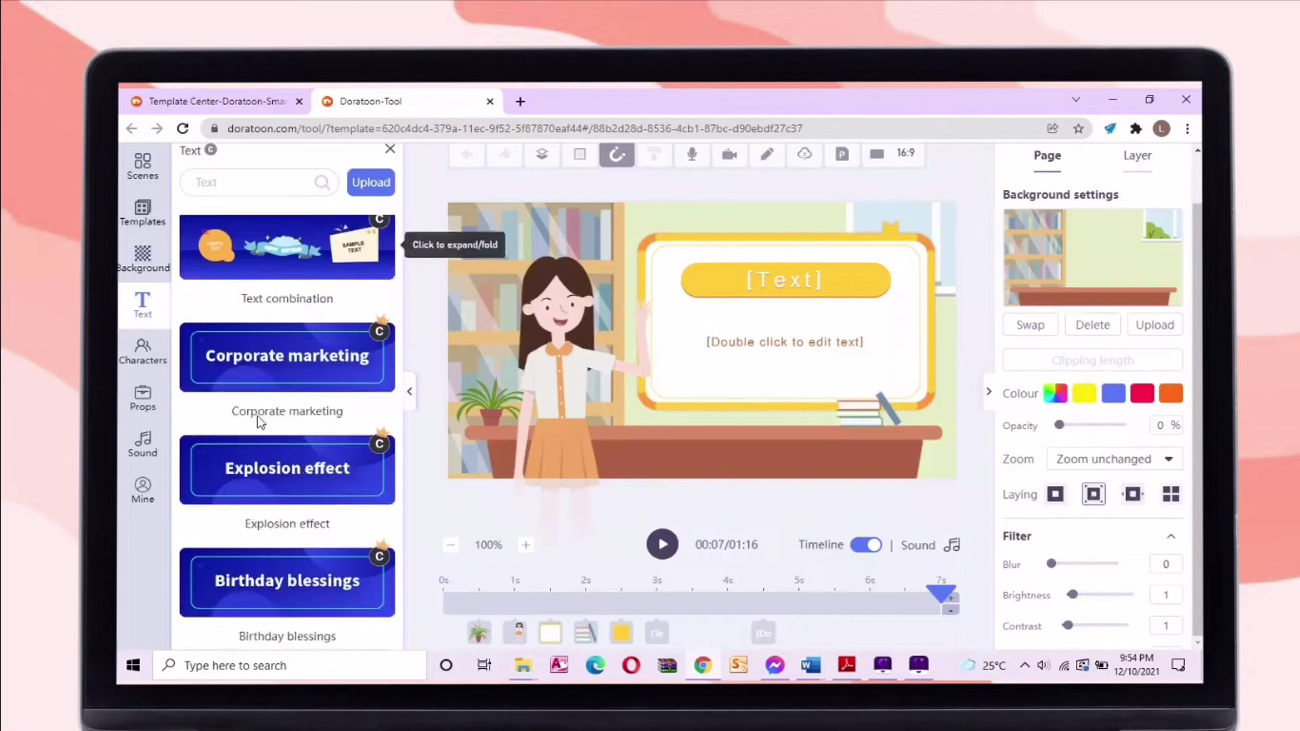
{"action": "left_click", "coordinate": [143, 351]}
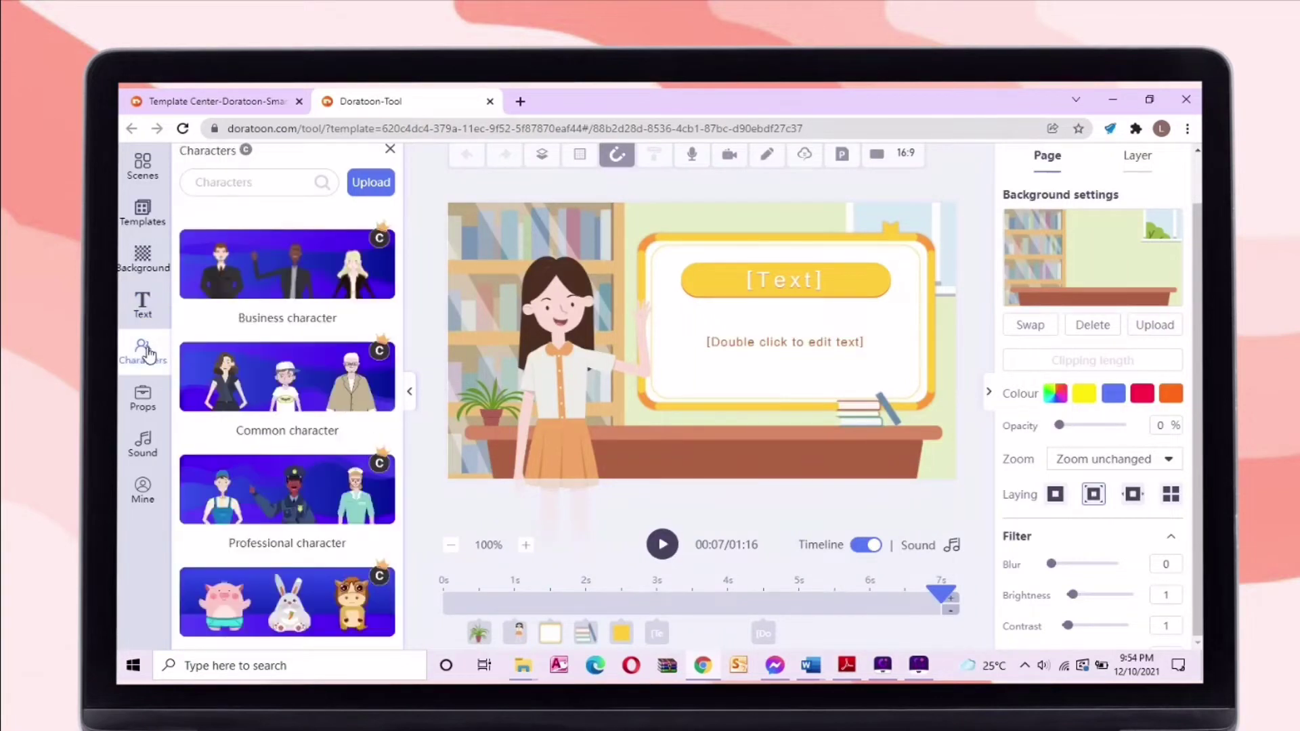
{"action": "left_click", "coordinate": [301, 271]}
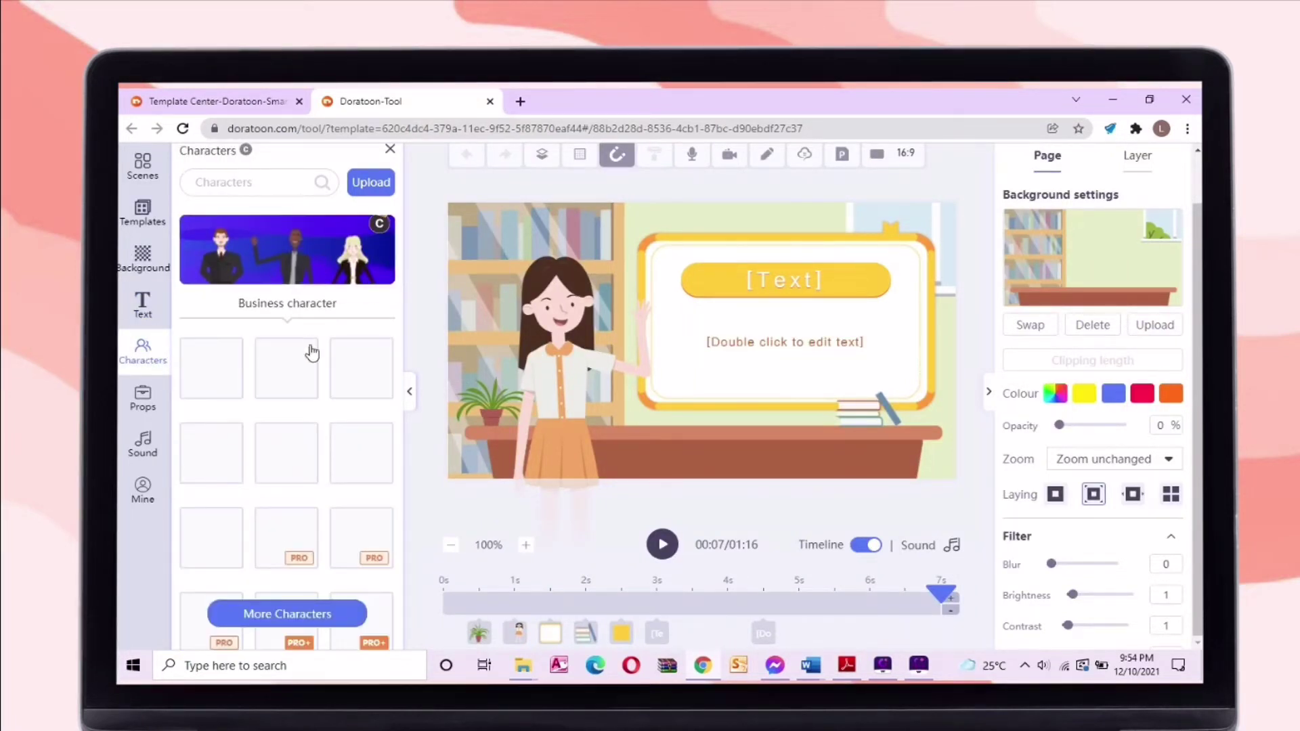
{"action": "mouse_move", "coordinate": [224, 372]}
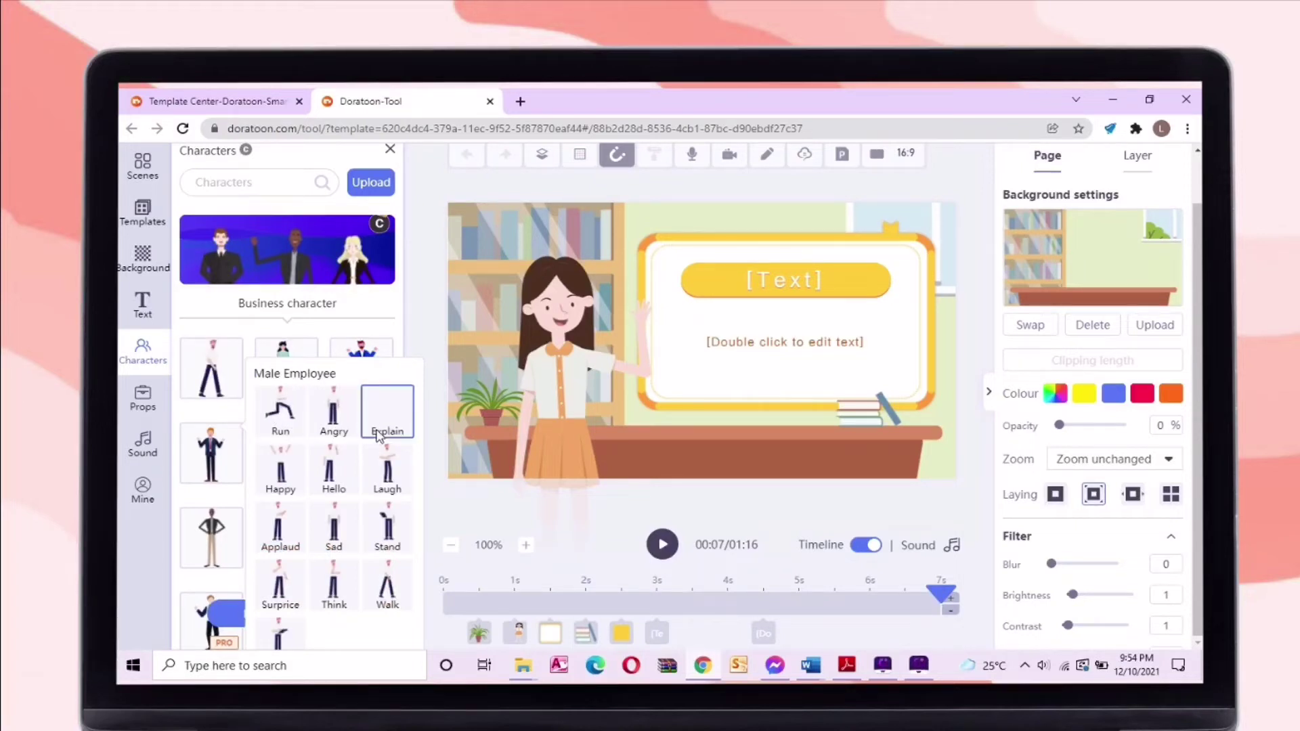
{"action": "left_click", "coordinate": [357, 245]}
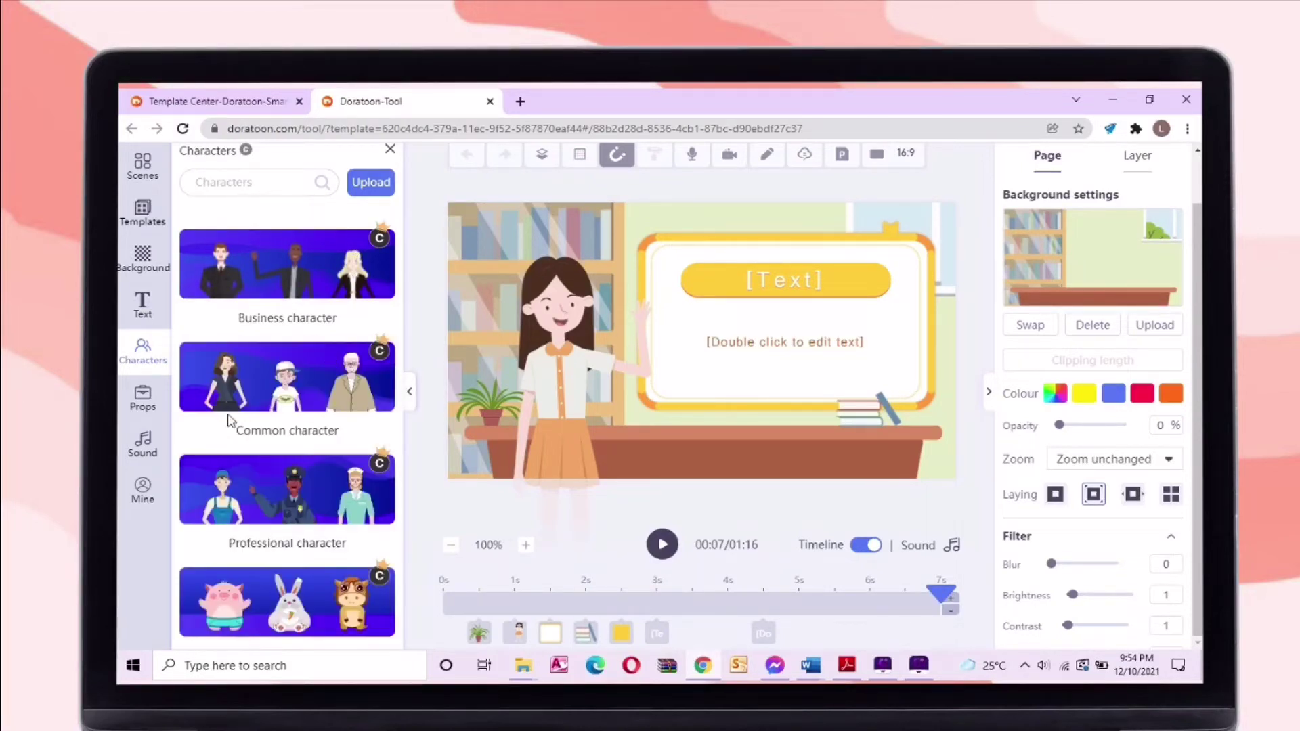
{"action": "left_click", "coordinate": [332, 383]}
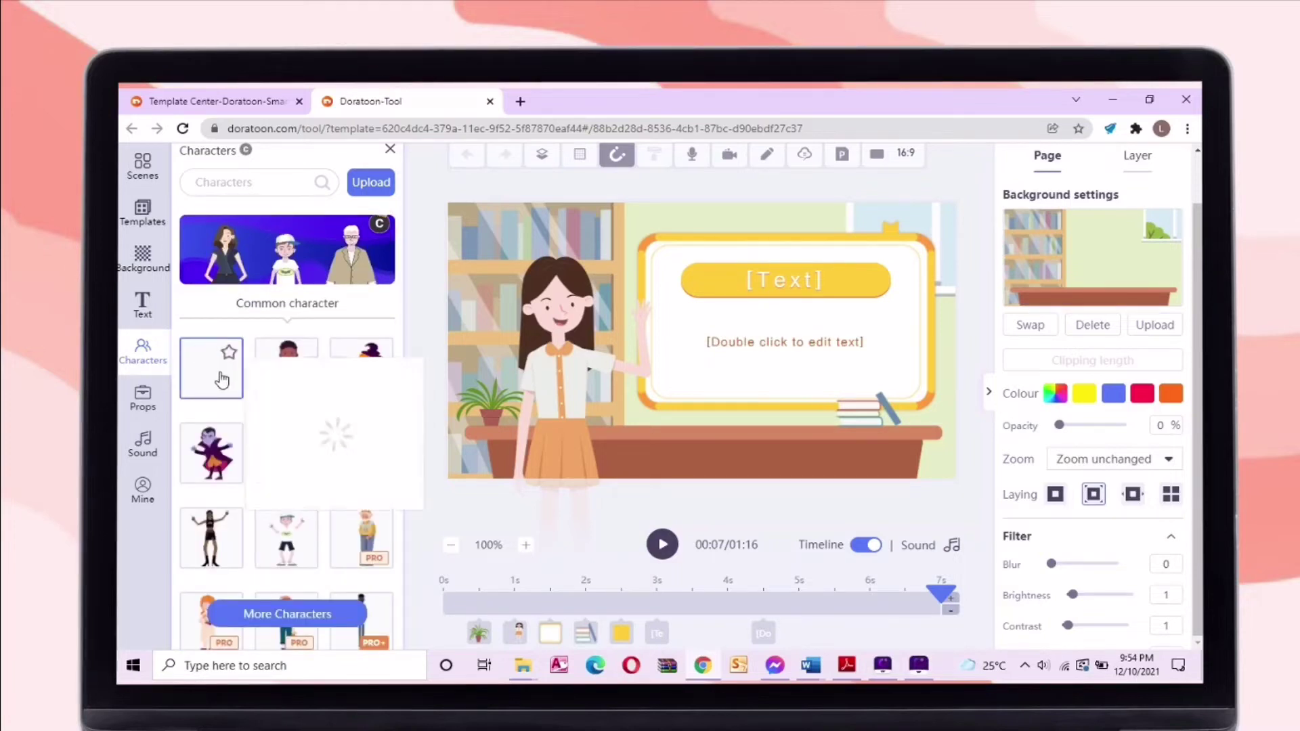
{"action": "mouse_move", "coordinate": [237, 382]}
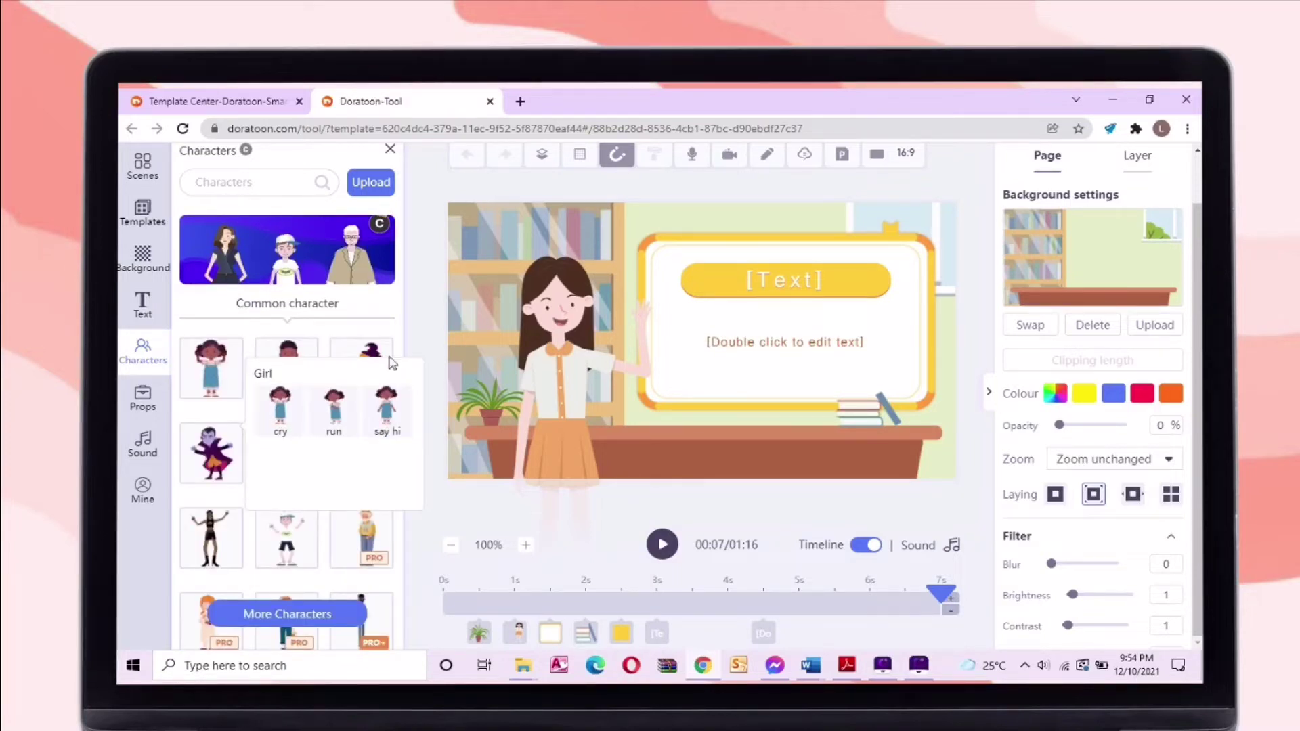
{"action": "left_click", "coordinate": [295, 266]}
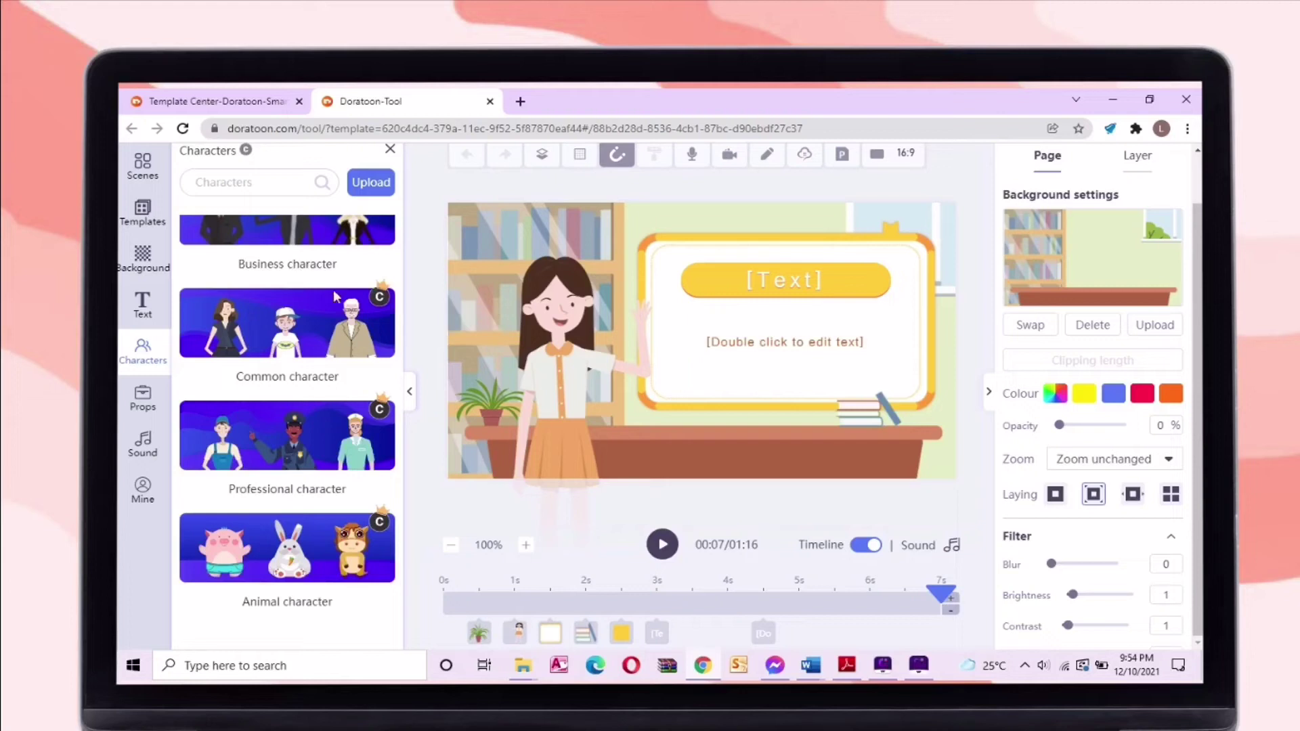
Add the waving LeisureMale Hello character and enlarge him
{"action": "left_click", "coordinate": [298, 413]}
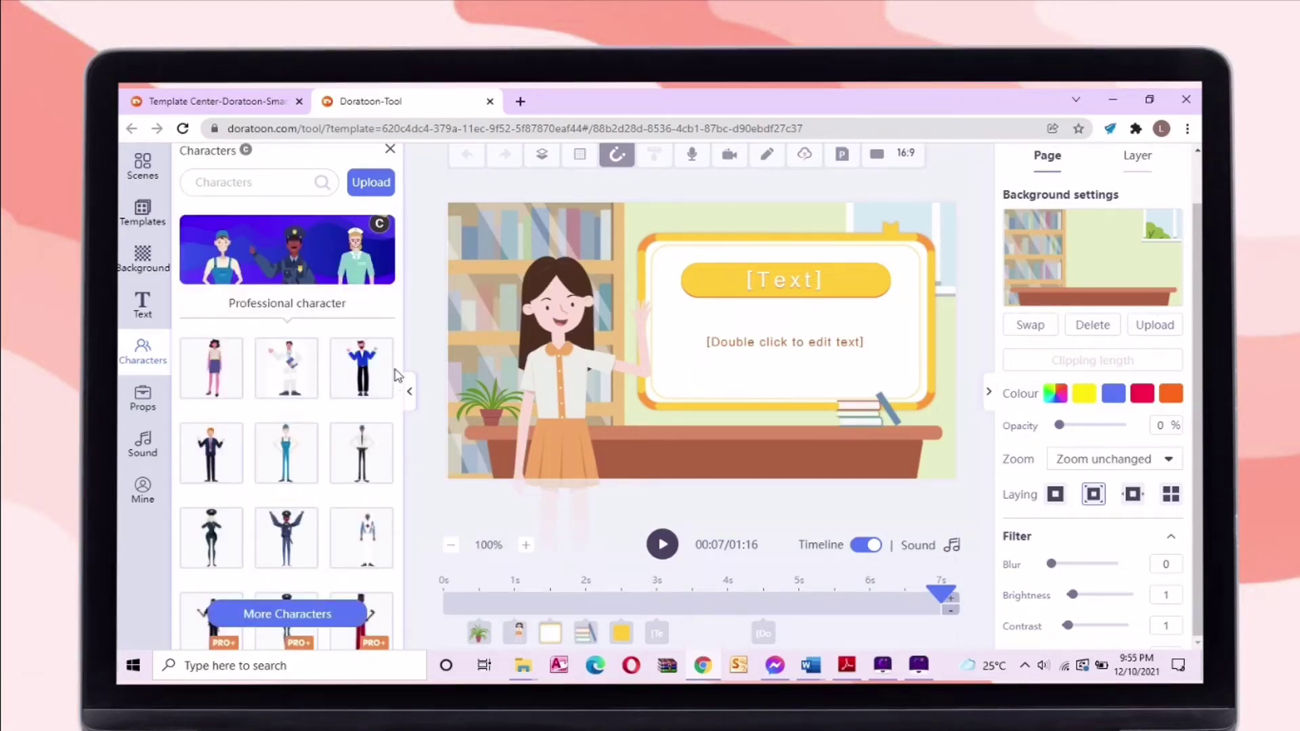
{"action": "scroll", "coordinate": [311, 305], "scroll_direction": "down", "scroll_amount": 3}
{"action": "mouse_move", "coordinate": [288, 284]}
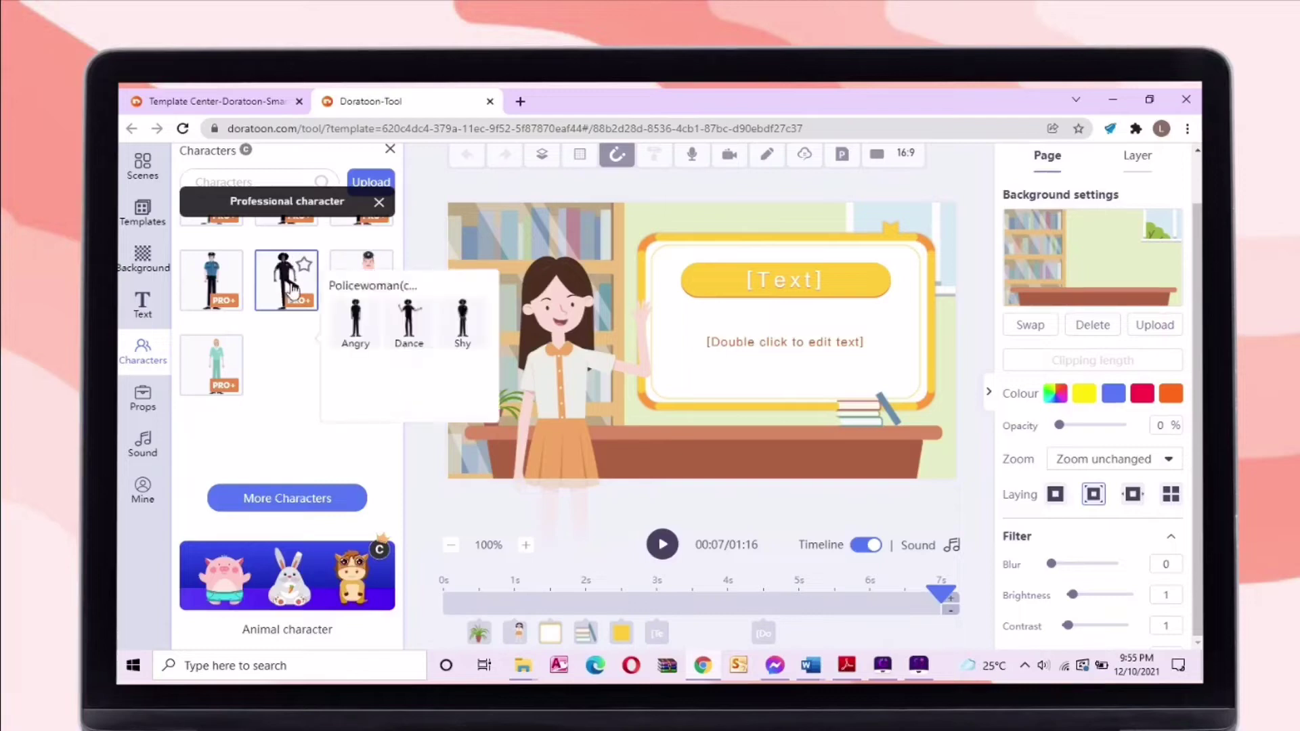
{"action": "left_click", "coordinate": [379, 202]}
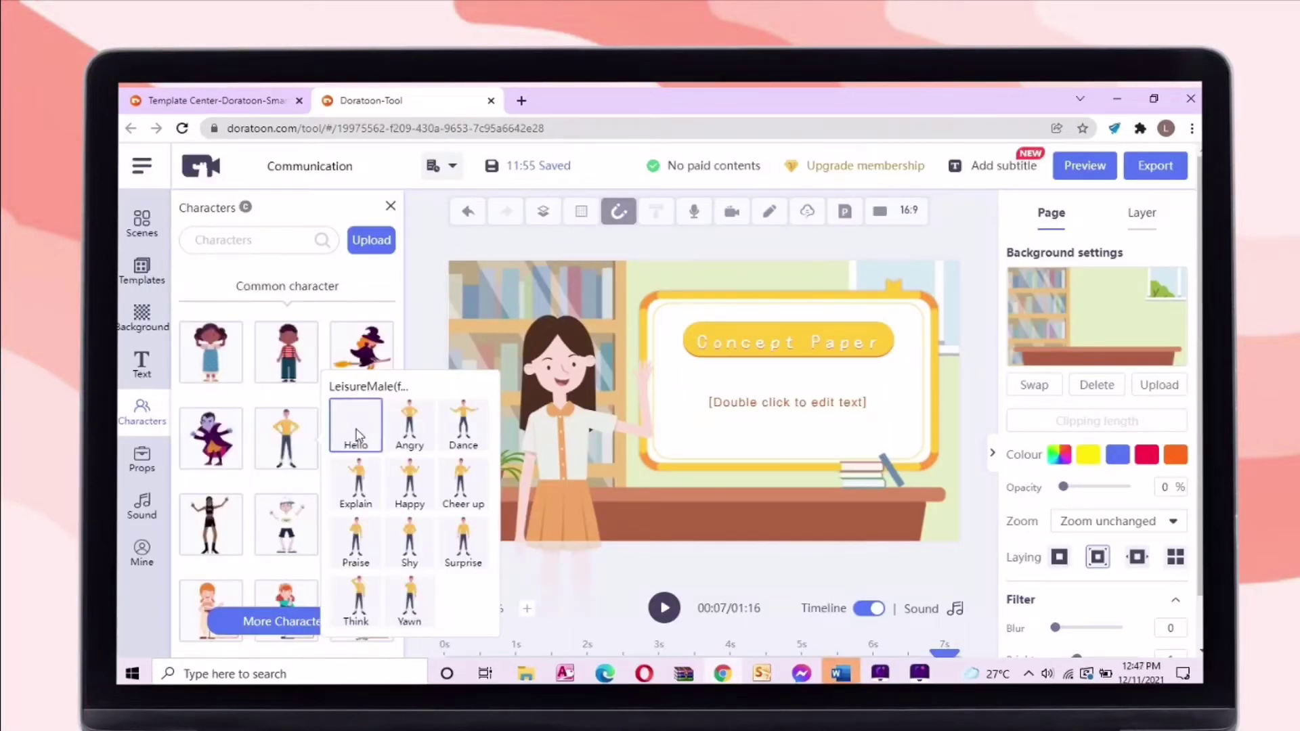
{"action": "left_click", "coordinate": [357, 426]}
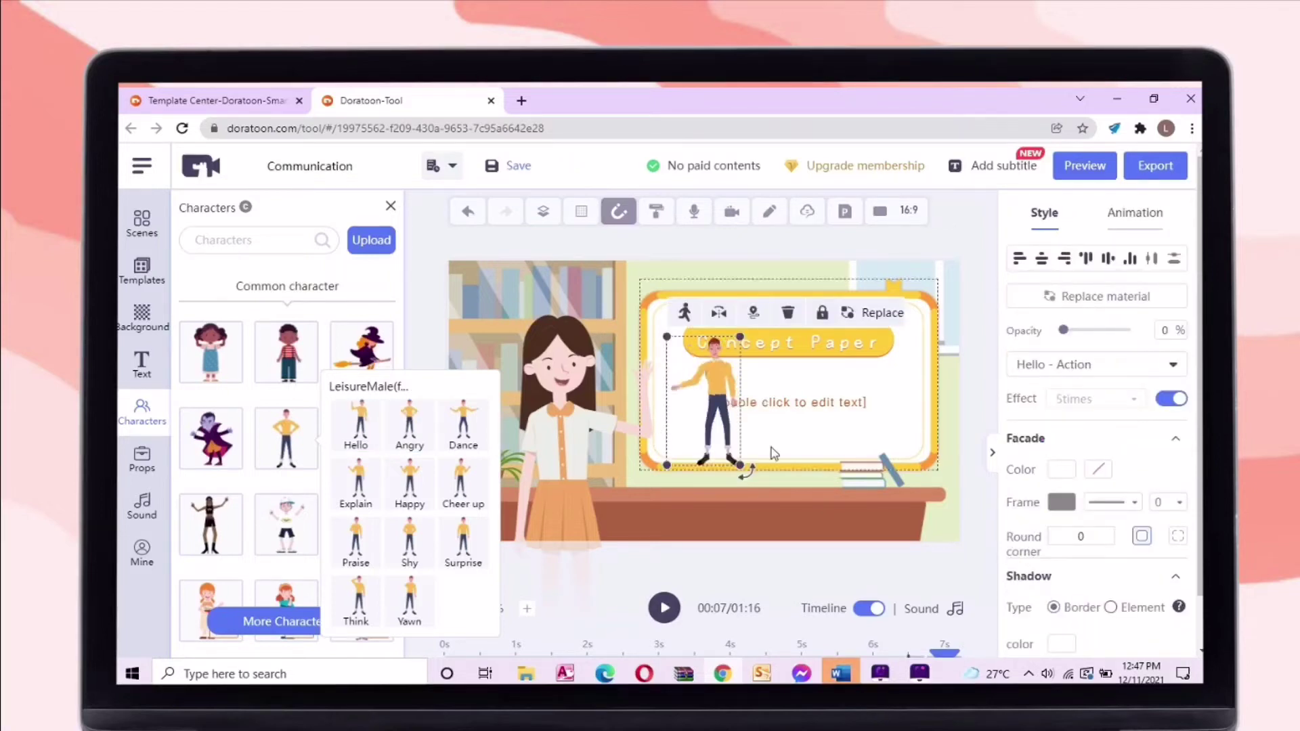
{"action": "left_click_drag", "start_coordinate": [741, 466], "coordinate": [808, 551]}
Move the man to the right edge, shrink him, and try the Surprise action
{"action": "left_click_drag", "start_coordinate": [788, 504], "coordinate": [932, 466]}
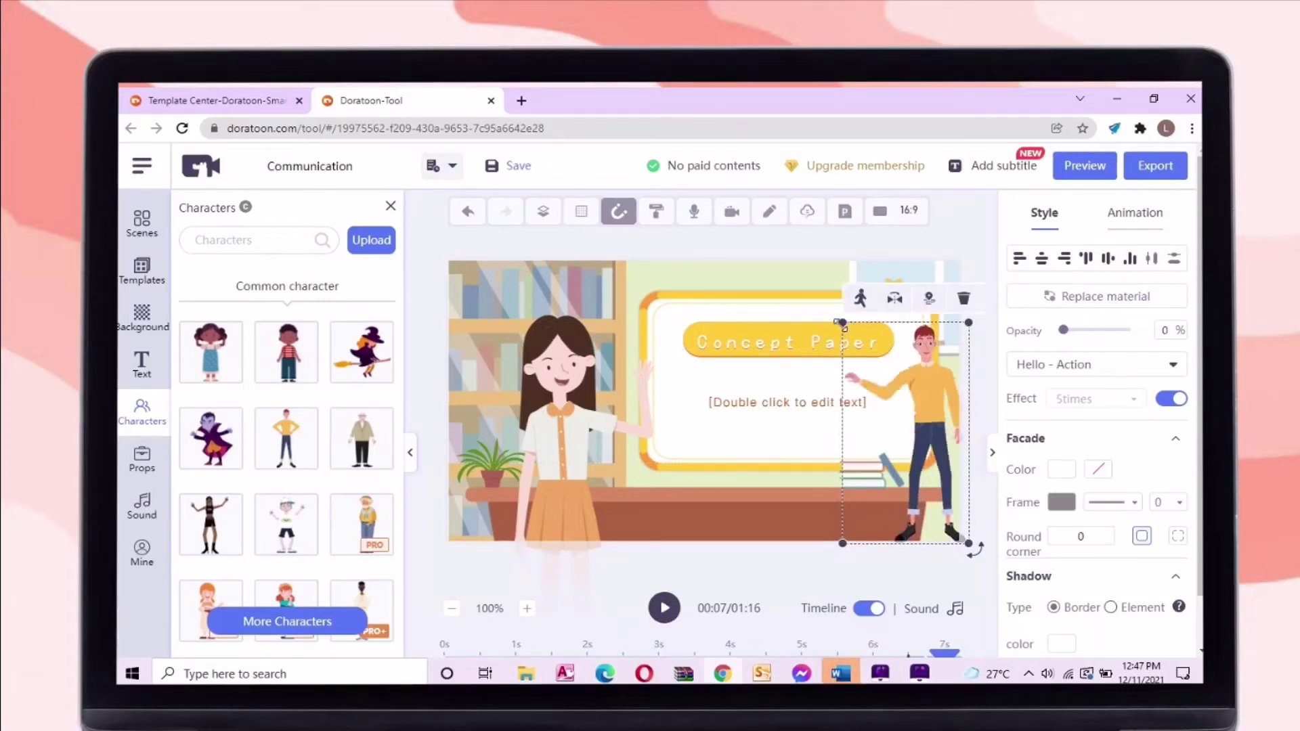
{"action": "left_click_drag", "start_coordinate": [843, 323], "coordinate": [861, 357]}
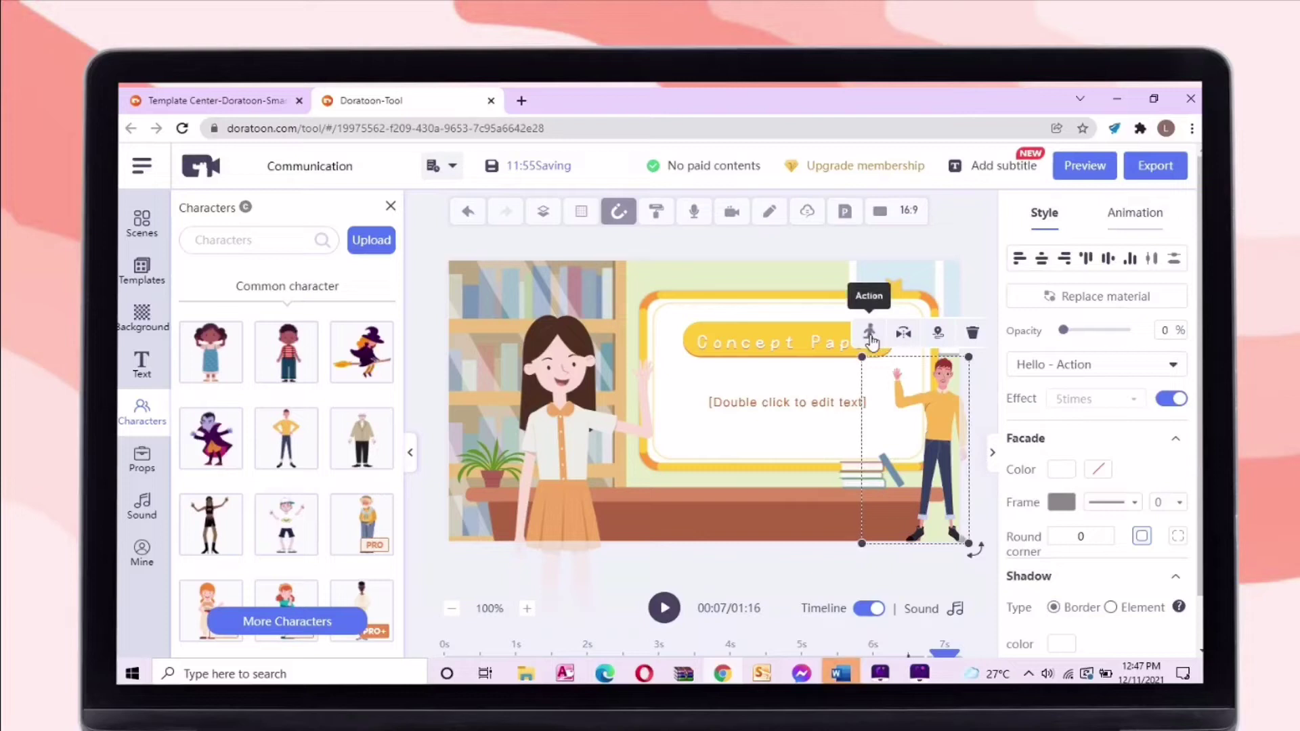
{"action": "left_click", "coordinate": [870, 337]}
{"action": "left_click", "coordinate": [795, 454]}
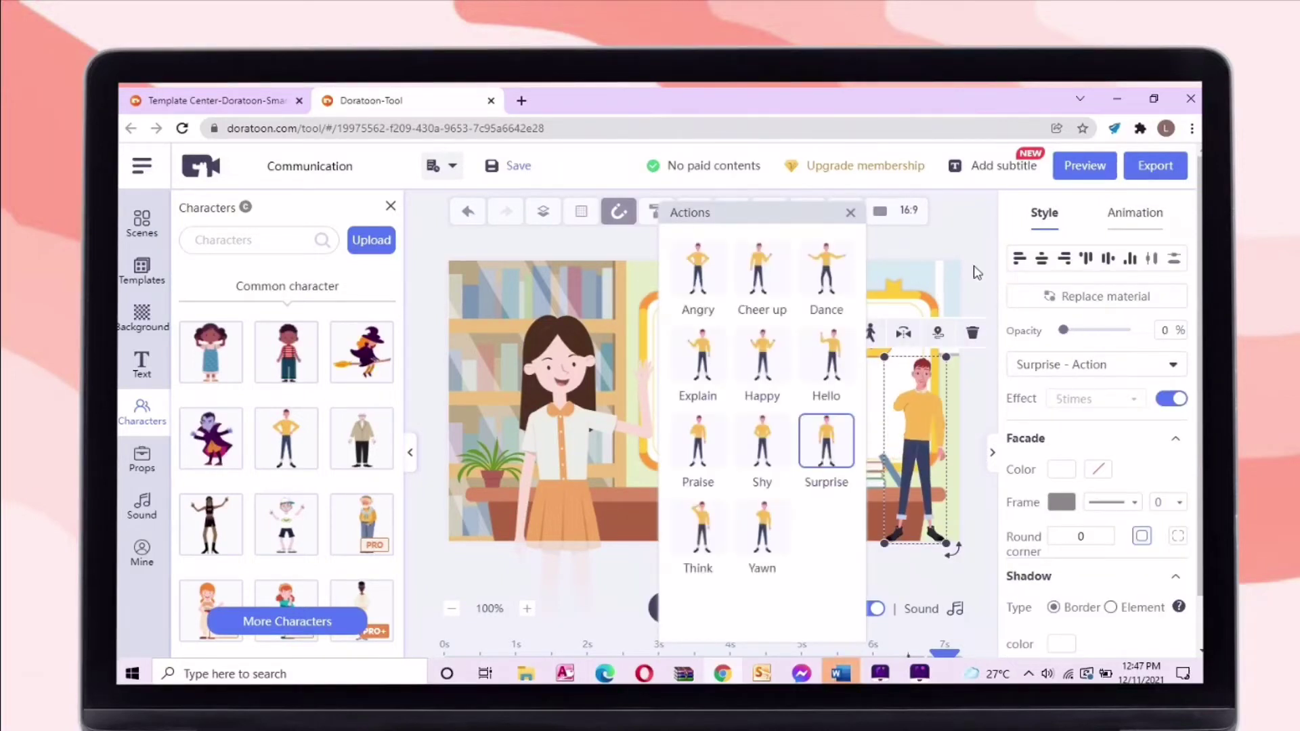
{"action": "left_click", "coordinate": [975, 271]}
Change the man's action to Explain
{"action": "left_click", "coordinate": [919, 407]}
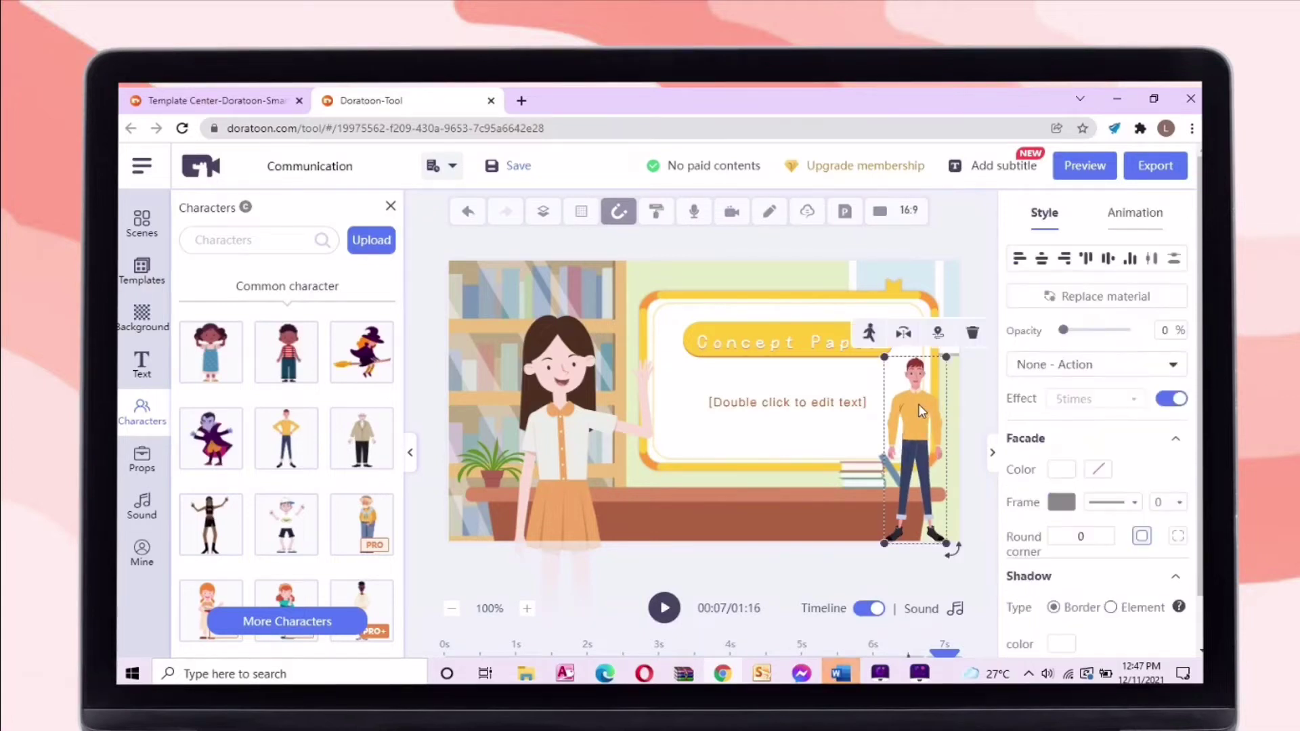
{"action": "left_click", "coordinate": [870, 332]}
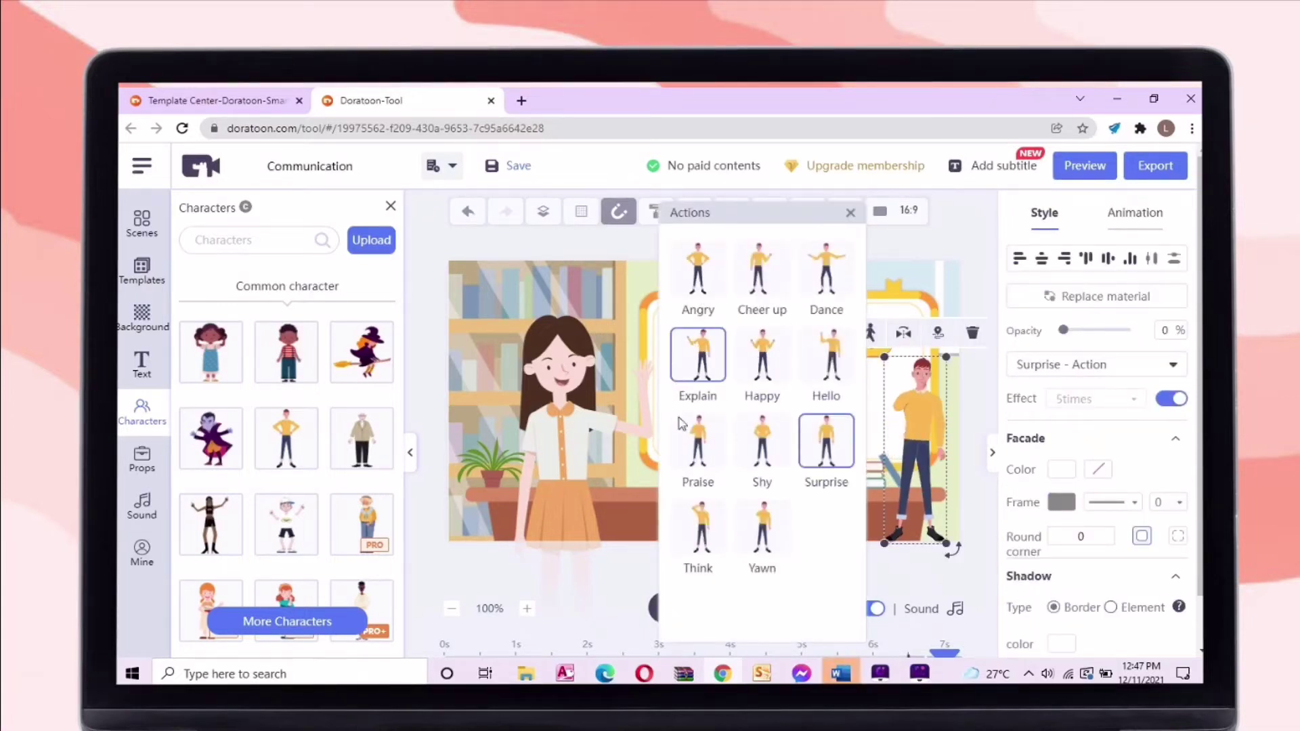
{"action": "left_click", "coordinate": [712, 390]}
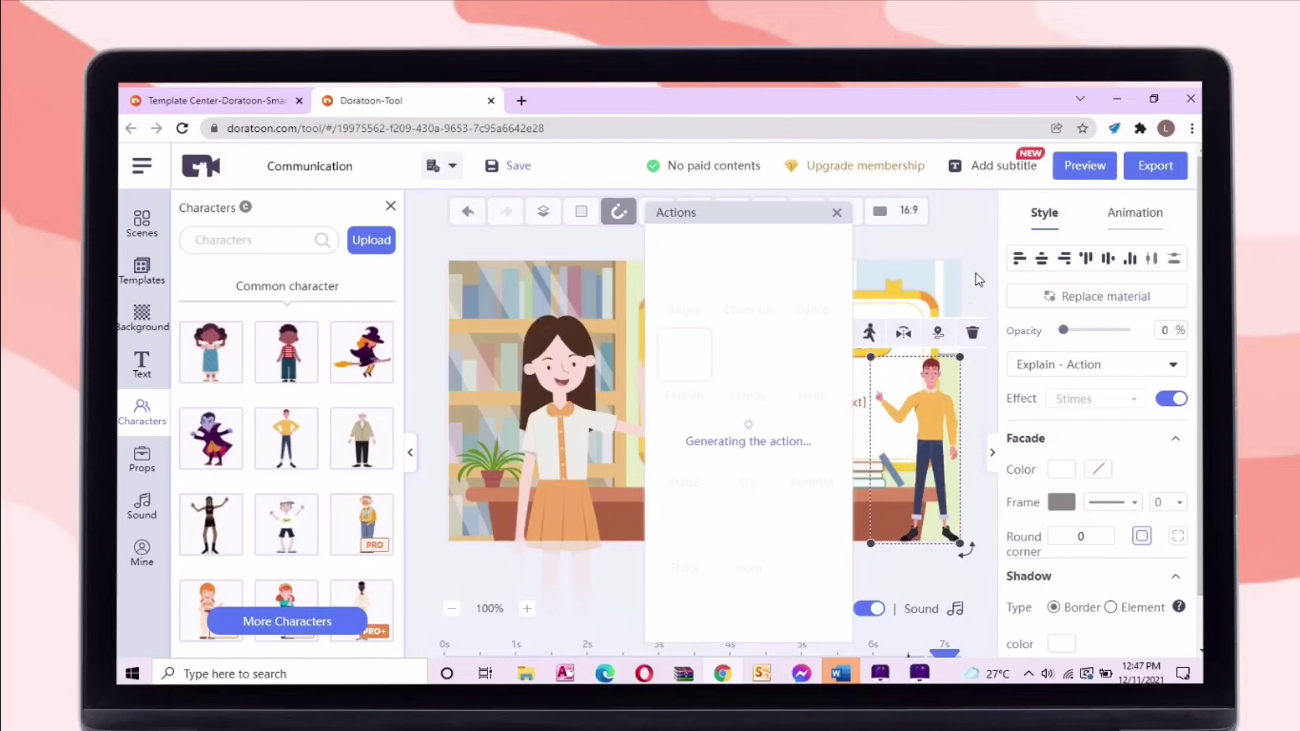
{"action": "left_click", "coordinate": [978, 280]}
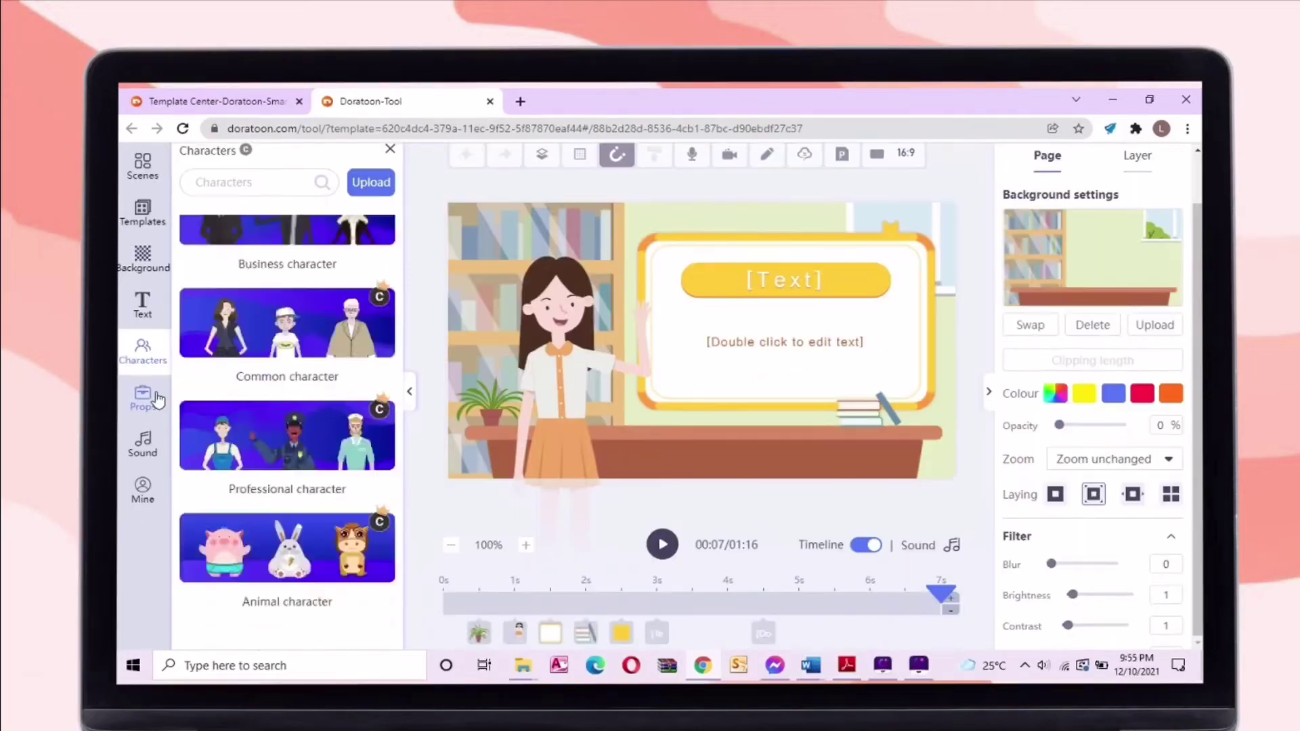
{"action": "left_click", "coordinate": [142, 396]}
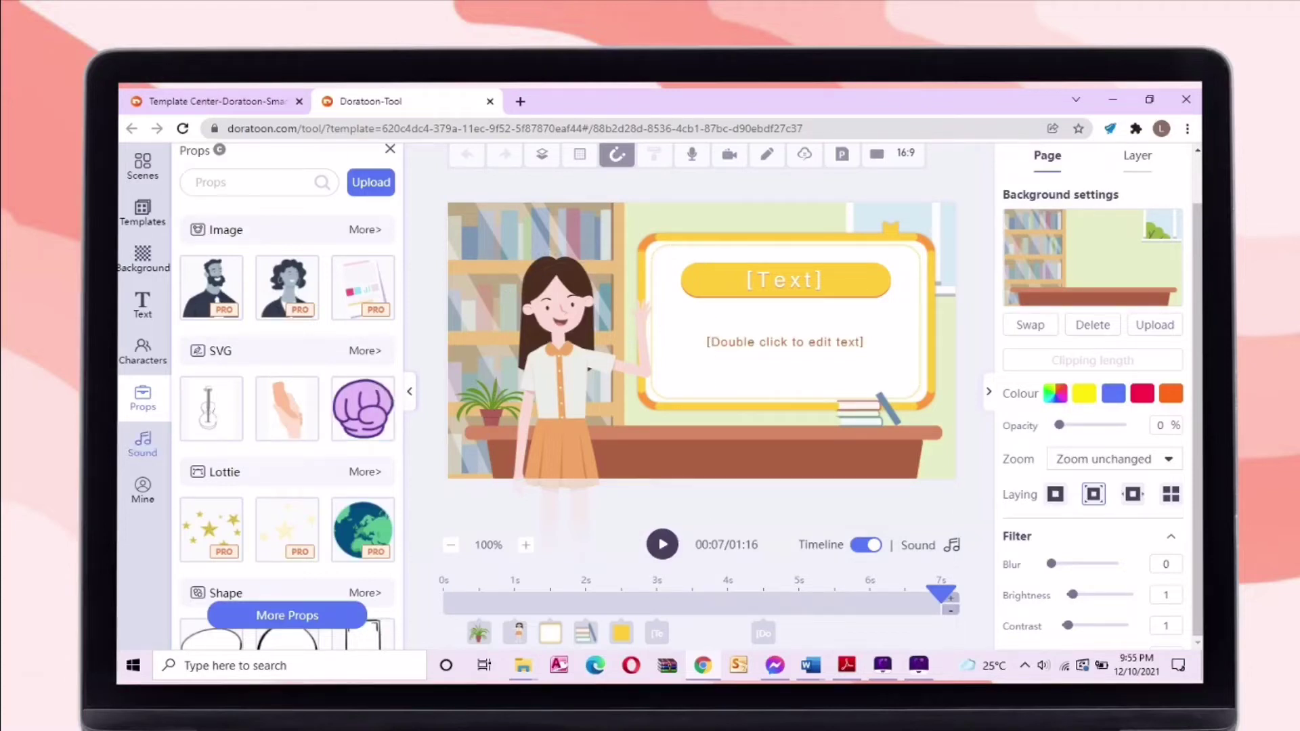
Try the purple fist and hand props in the scene, then delete both
{"action": "left_click", "coordinate": [586, 357]}
{"action": "left_click", "coordinate": [363, 408]}
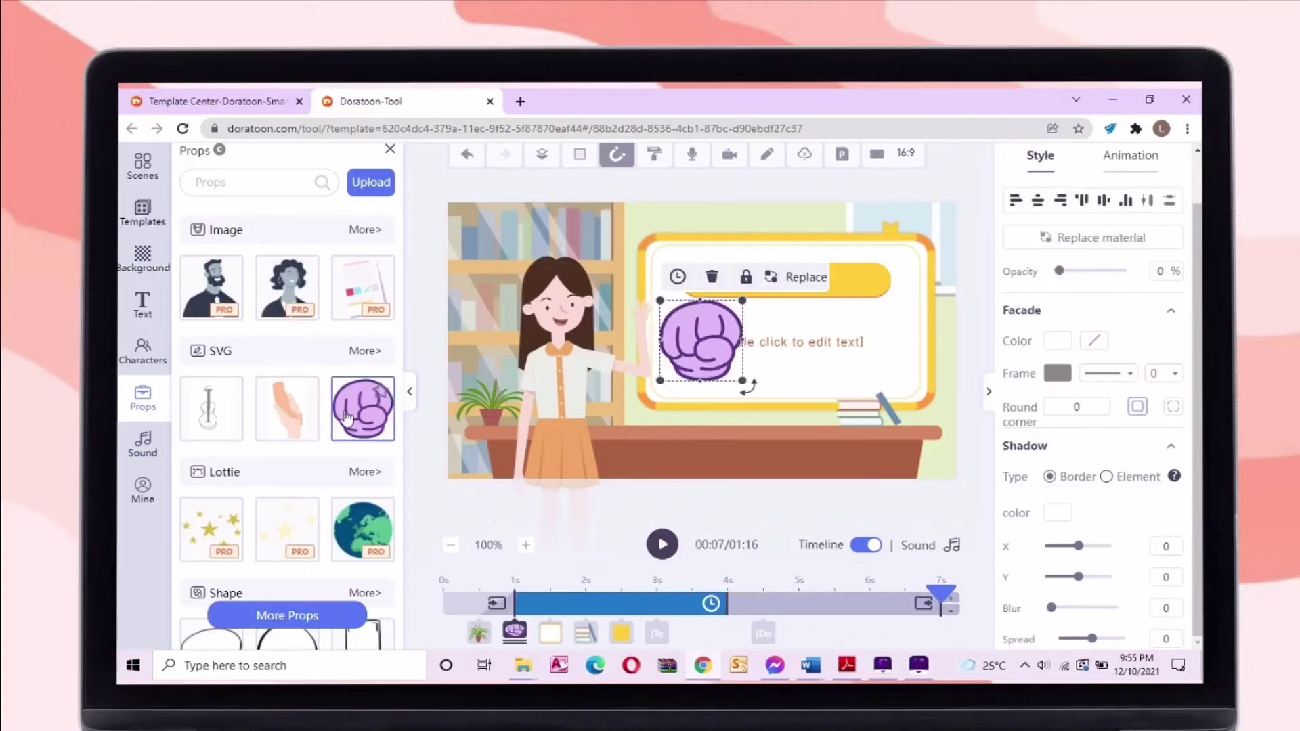
{"action": "left_click", "coordinate": [287, 408]}
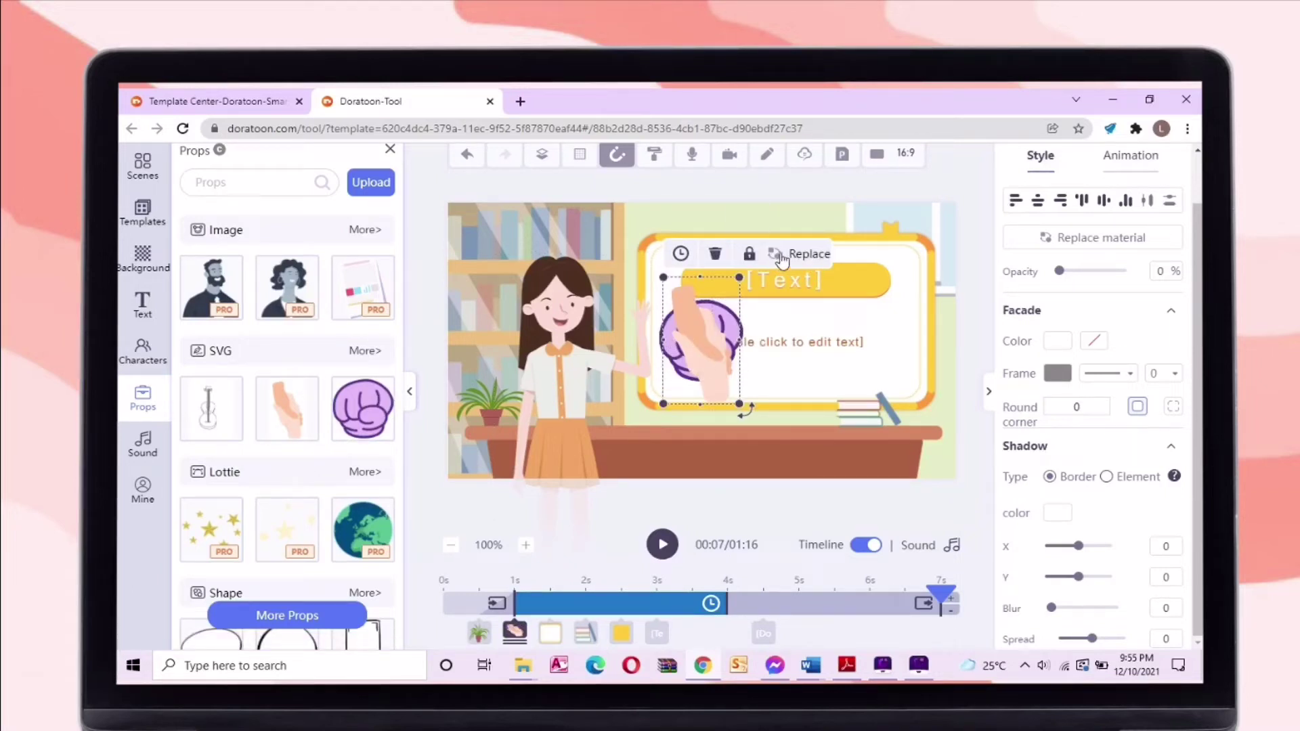
{"action": "left_click", "coordinate": [715, 253]}
{"action": "left_click", "coordinate": [701, 325]}
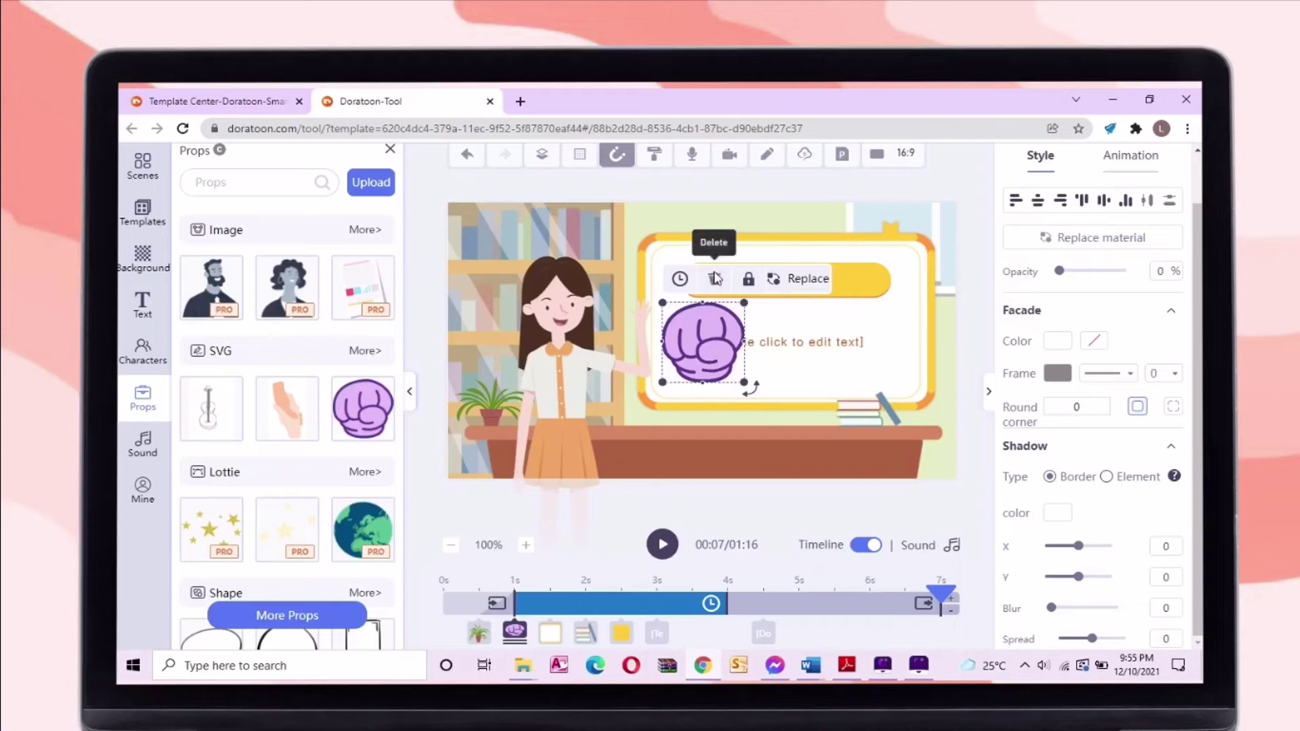
{"action": "left_click", "coordinate": [716, 278]}
{"action": "left_click", "coordinate": [132, 452]}
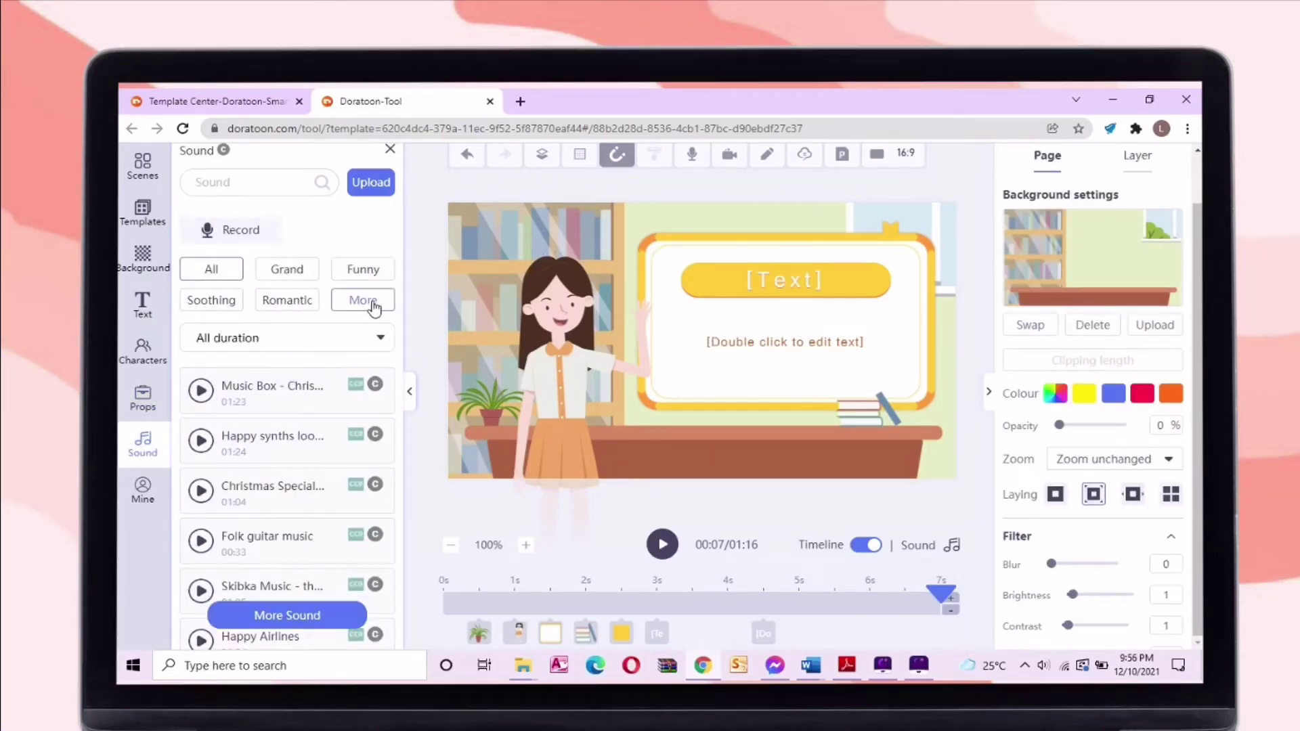
Preview the Funny sound tracks 'be curious' and 'Interview in a bar'
{"action": "left_click", "coordinate": [363, 269]}
{"action": "left_click", "coordinate": [201, 393]}
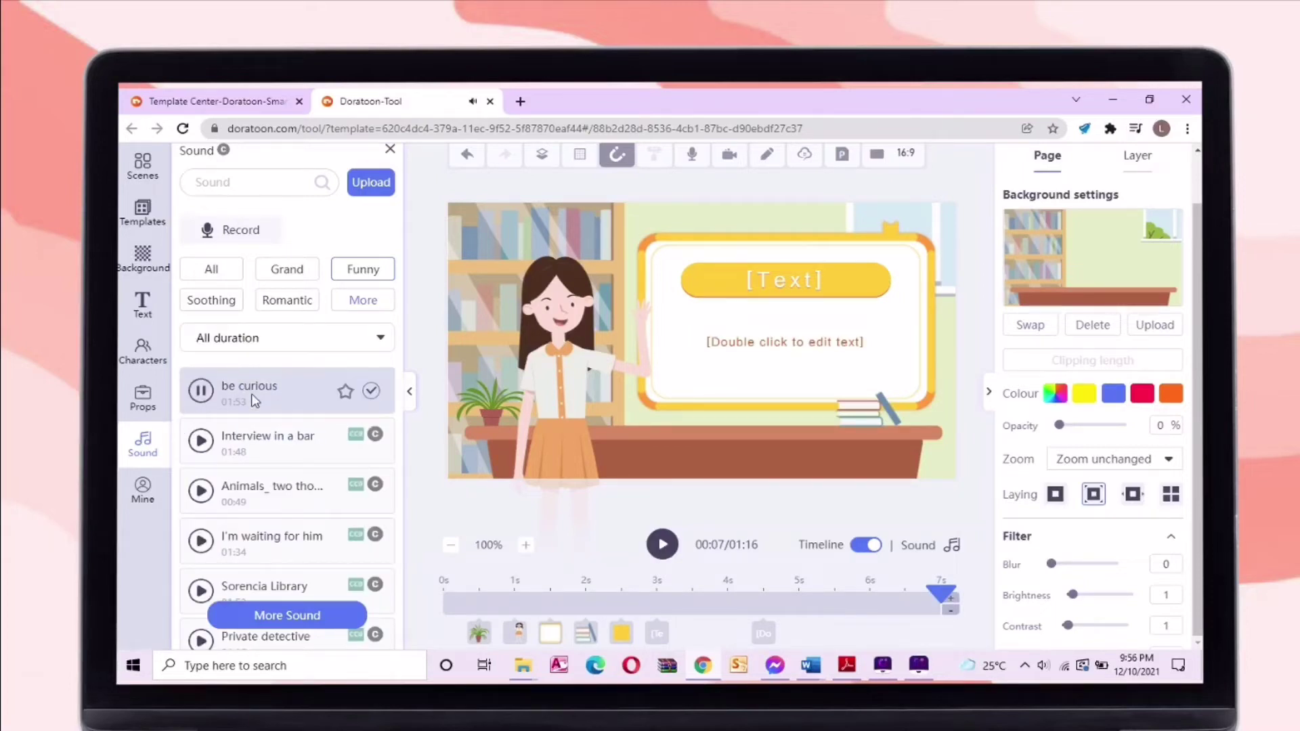
{"action": "left_click", "coordinate": [203, 444]}
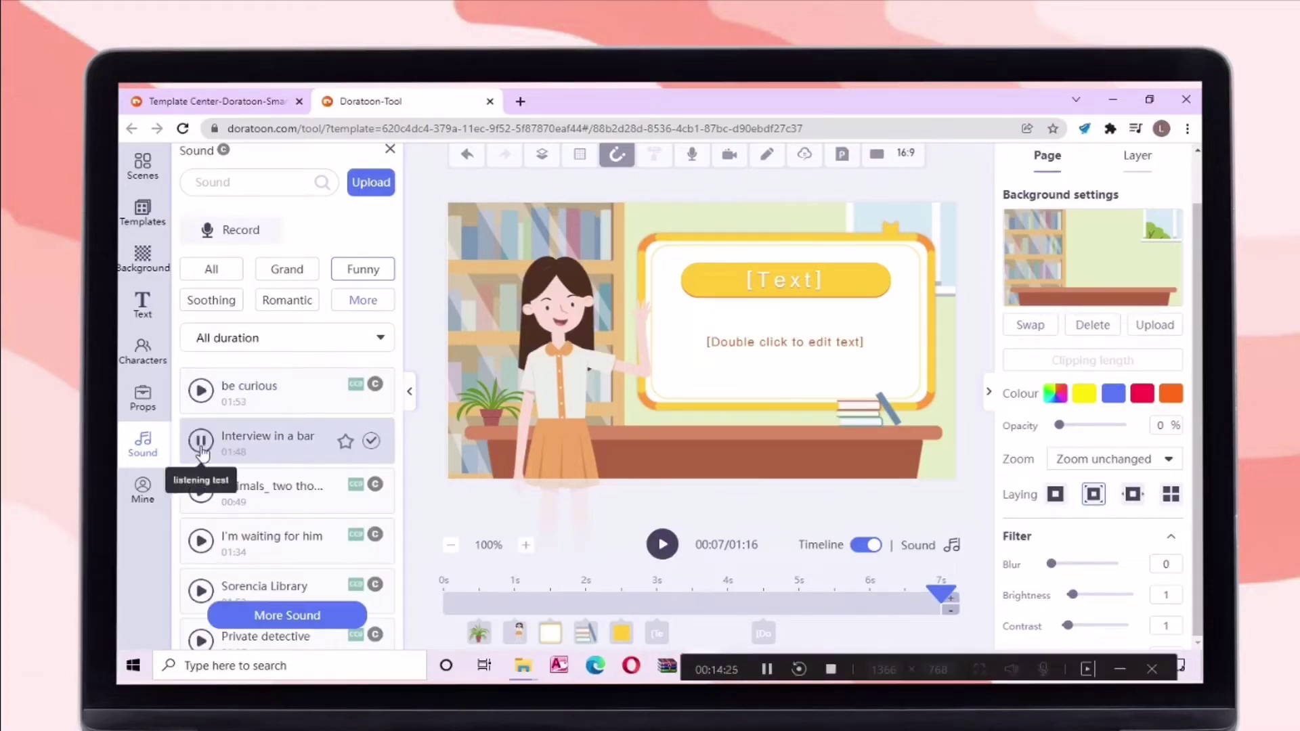
{"action": "scroll", "coordinate": [271, 541], "scroll_direction": "down", "scroll_amount": 10}
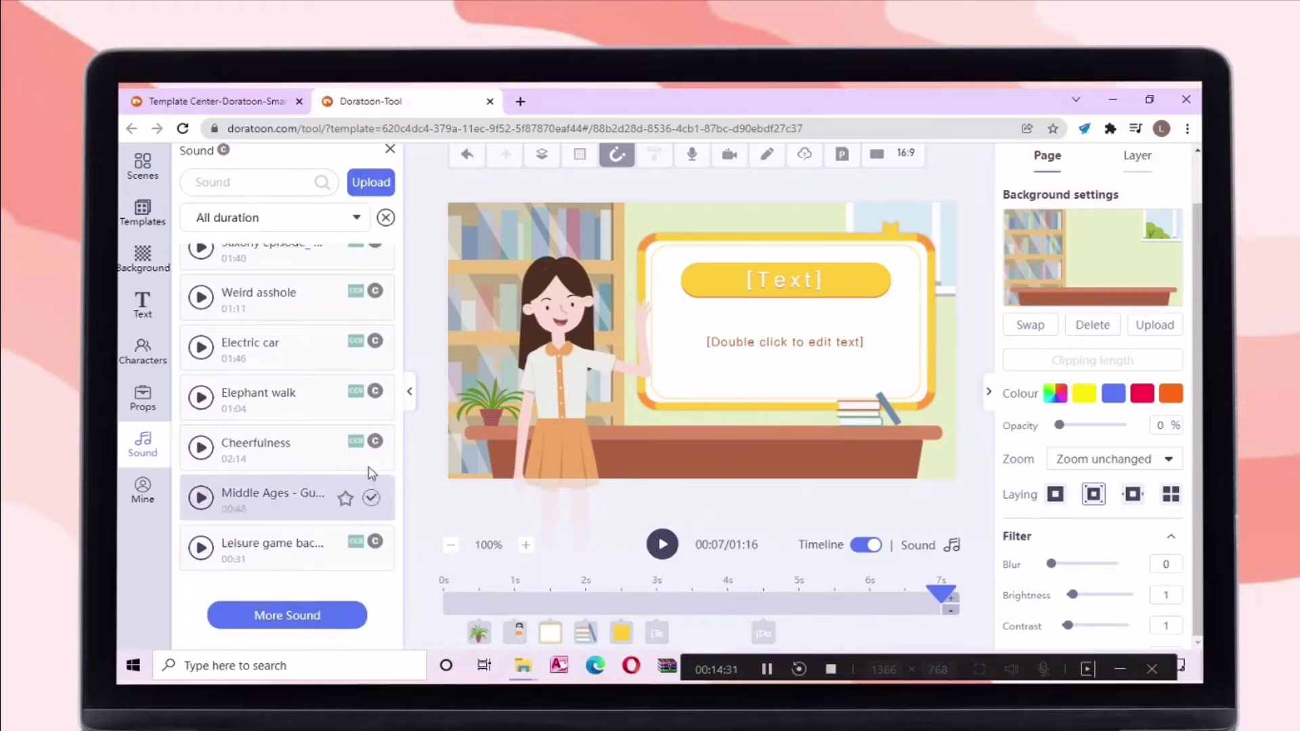
Check the liked items in Mine, then return to the scene page list
{"action": "left_click", "coordinate": [138, 494]}
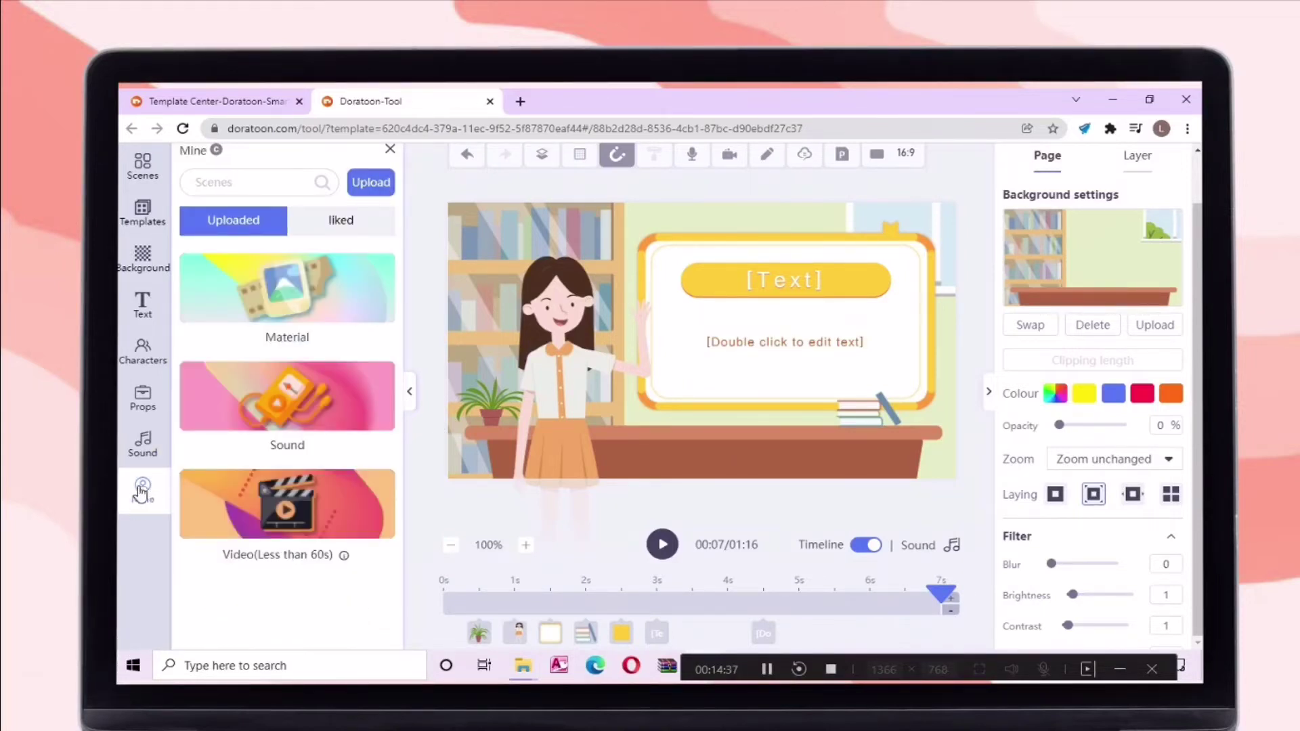
{"action": "left_click", "coordinate": [354, 223]}
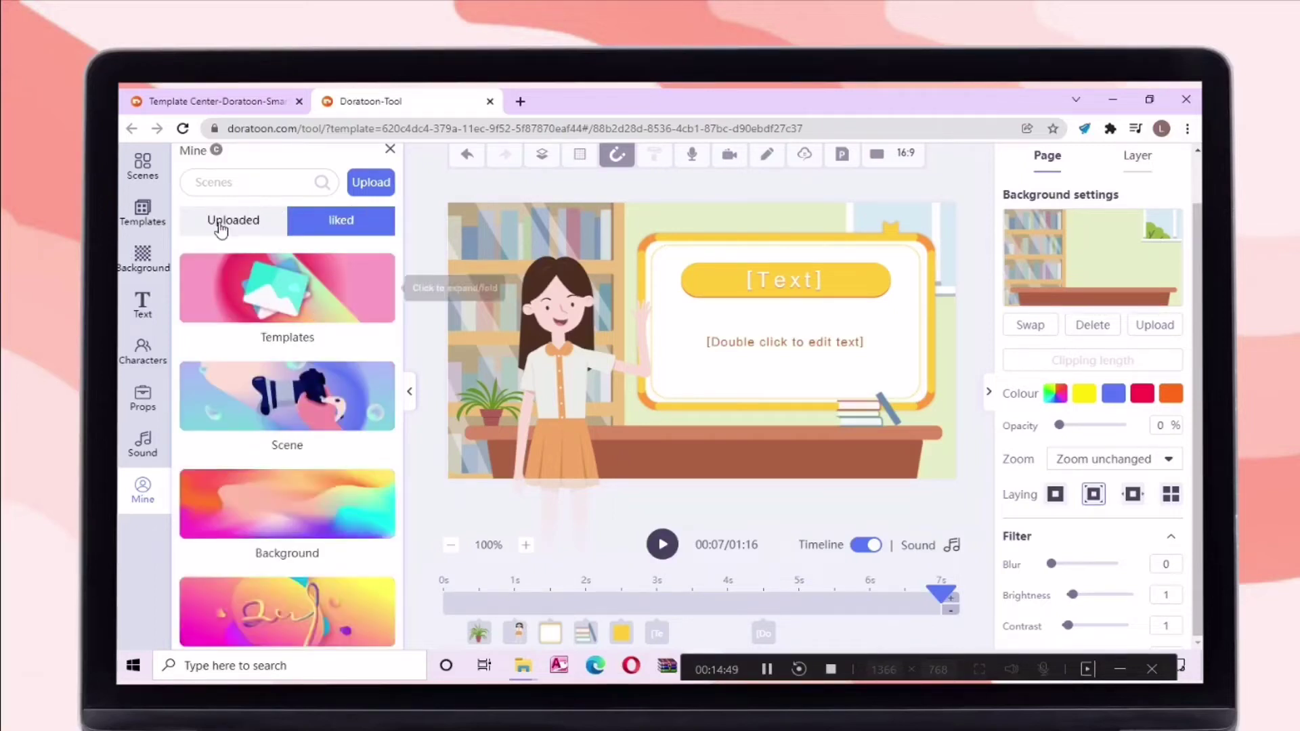
{"action": "left_click", "coordinate": [141, 162]}
{"action": "scroll", "coordinate": [812, 336], "scroll_direction": "up", "scroll_amount": 1}
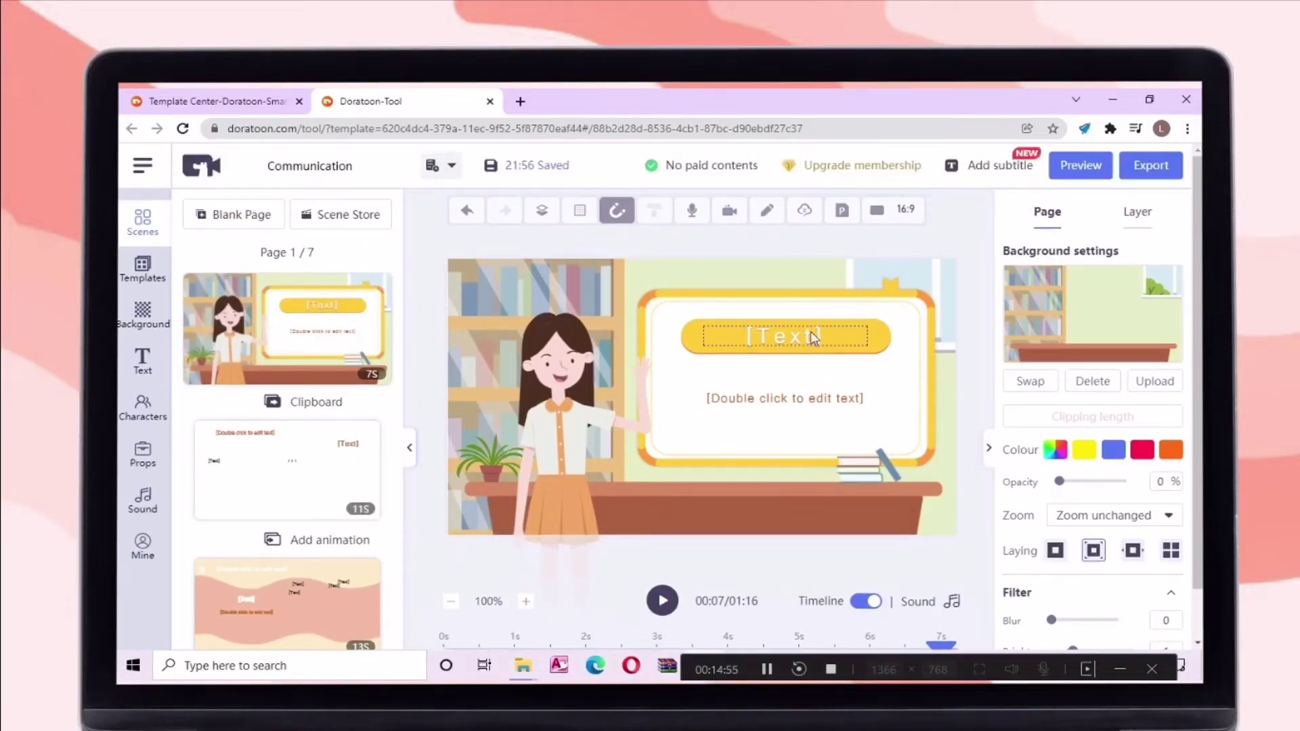
Replace the board's [Text] title with Concept Paper and widen the title box
{"action": "left_click", "coordinate": [813, 337]}
{"action": "double_click", "coordinate": [833, 337]}
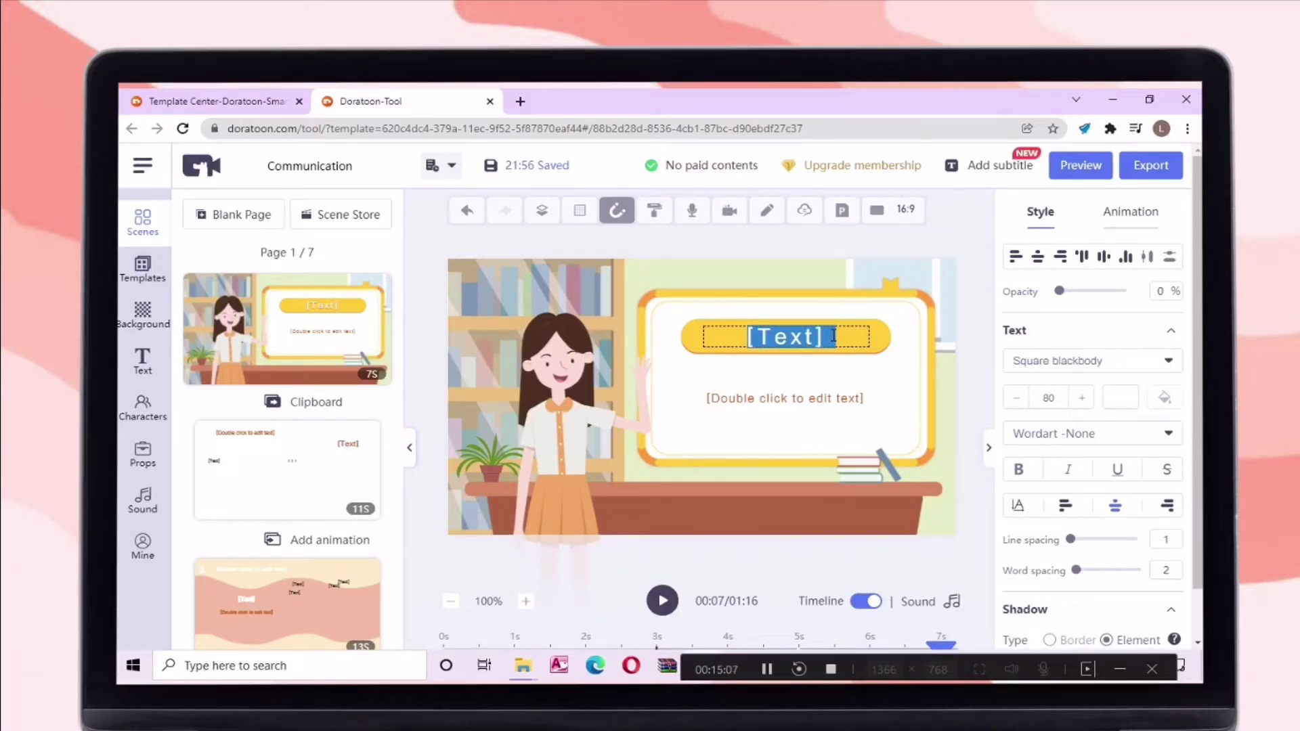
{"action": "type", "text": "Concept Map"}
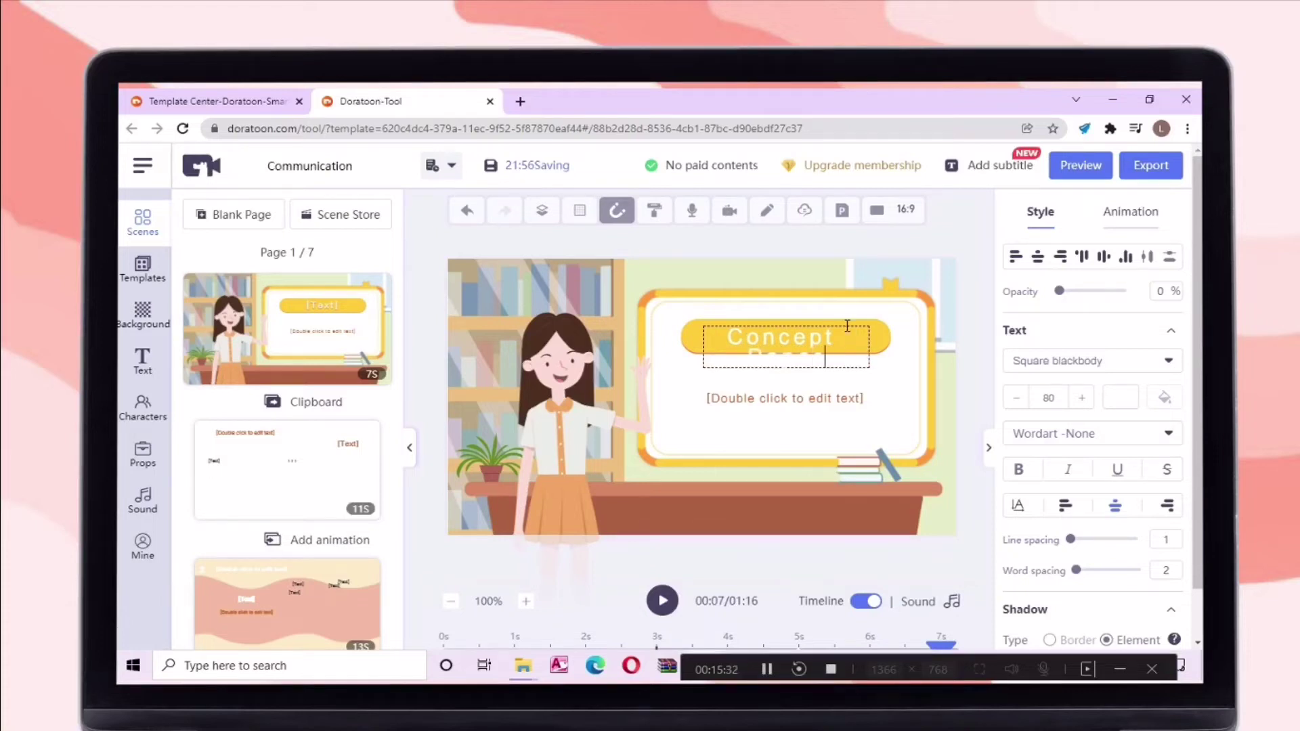
{"action": "left_click", "coordinate": [873, 337]}
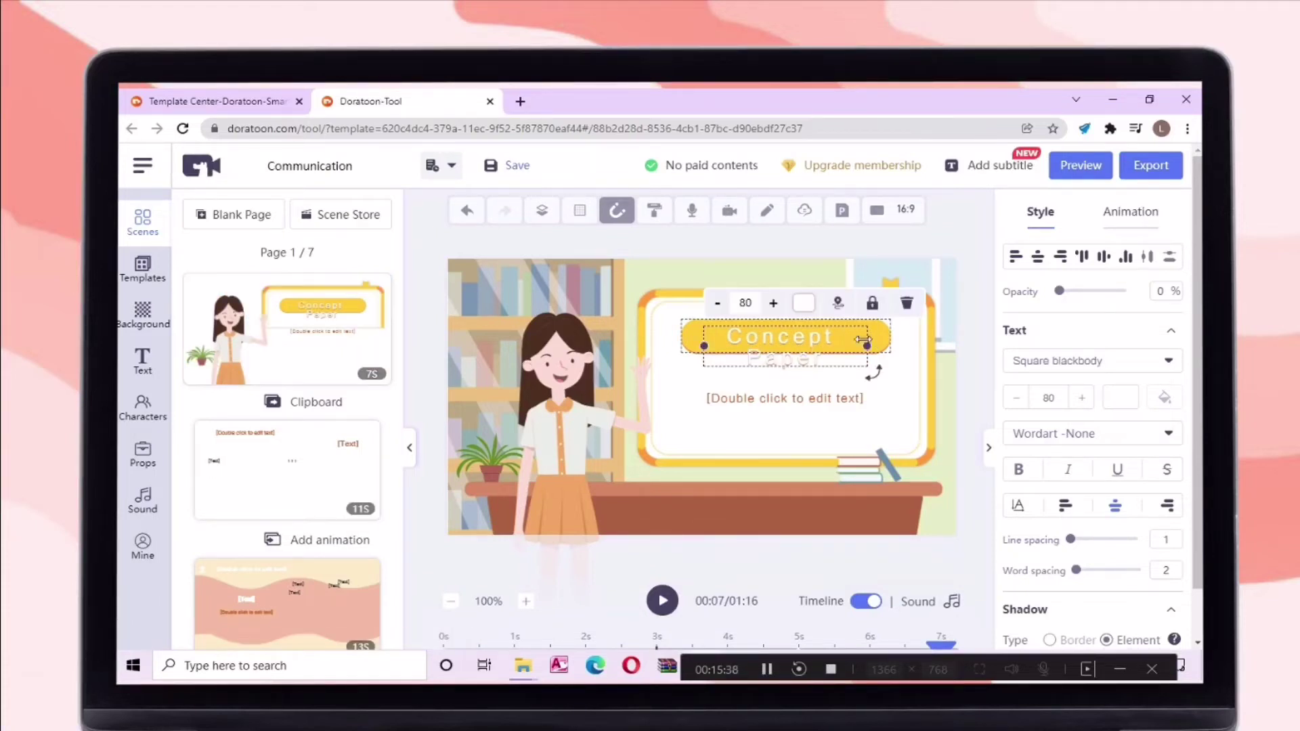
{"action": "left_click_drag", "start_coordinate": [867, 337], "coordinate": [886, 337]}
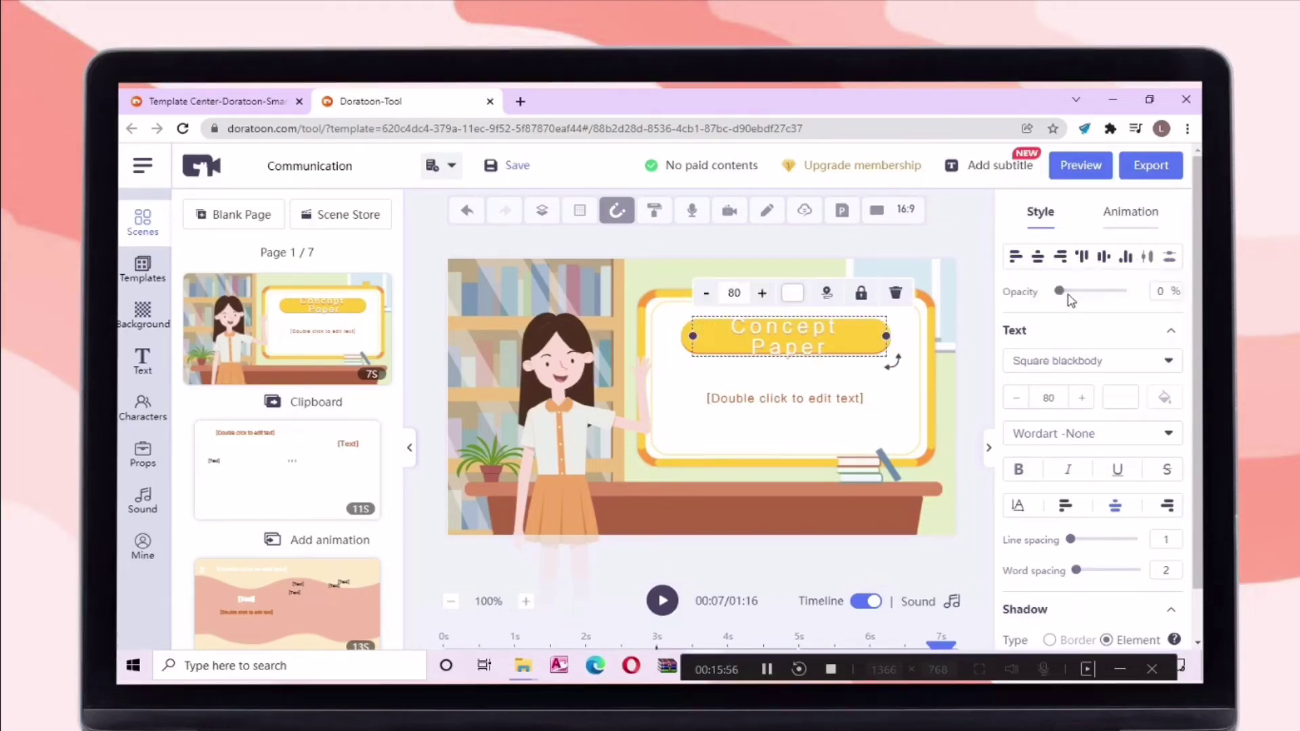
Set the title's opacity to 0% and keep its font size at 80
{"action": "left_click_drag", "start_coordinate": [1070, 291], "coordinate": [1032, 327]}
{"action": "left_click", "coordinate": [1082, 398]}
{"action": "left_click", "coordinate": [1084, 401]}
{"action": "left_click", "coordinate": [1085, 403]}
{"action": "left_click", "coordinate": [1015, 398]}
{"action": "left_click", "coordinate": [1015, 398]}
{"action": "left_click", "coordinate": [1015, 398]}
Apply the Flat Simple wordart style to the Concept Paper title
{"action": "left_click", "coordinate": [1138, 434]}
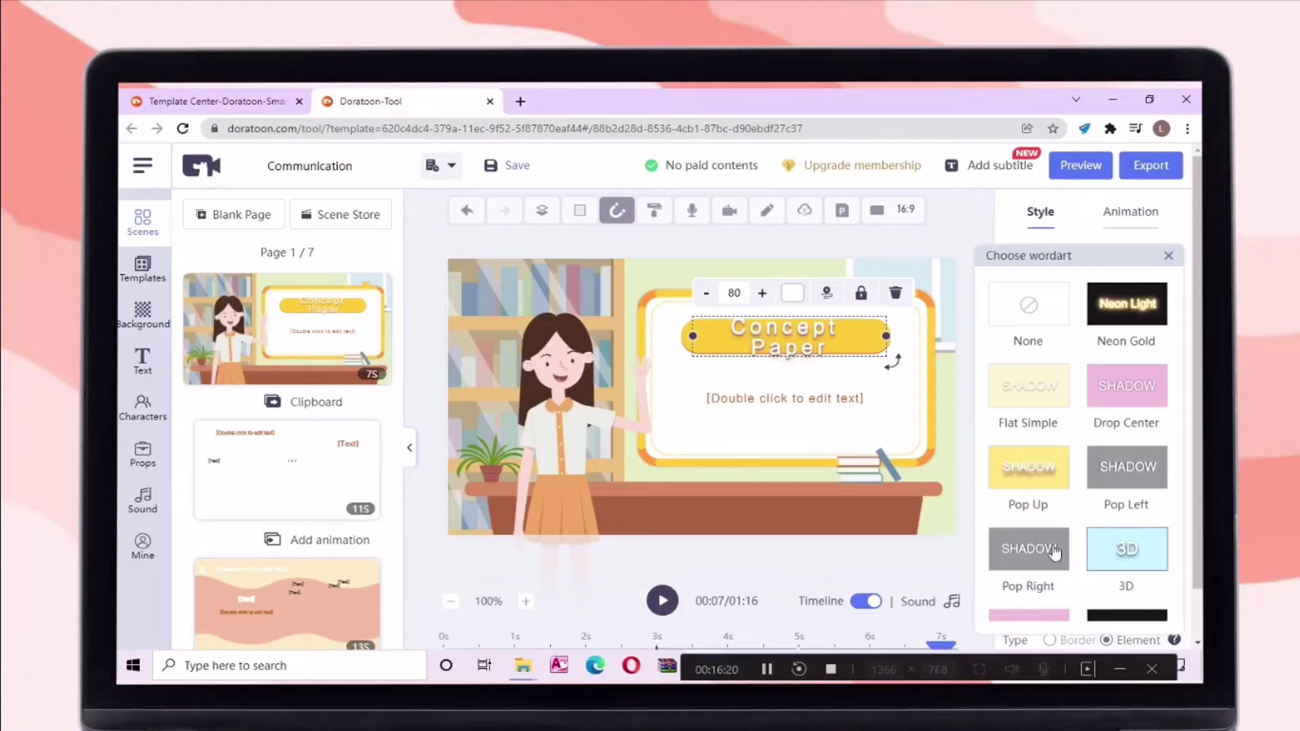
{"action": "scroll", "coordinate": [1053, 535], "scroll_direction": "down", "scroll_amount": 5}
{"action": "left_click", "coordinate": [1047, 505]}
{"action": "left_click", "coordinate": [811, 345]}
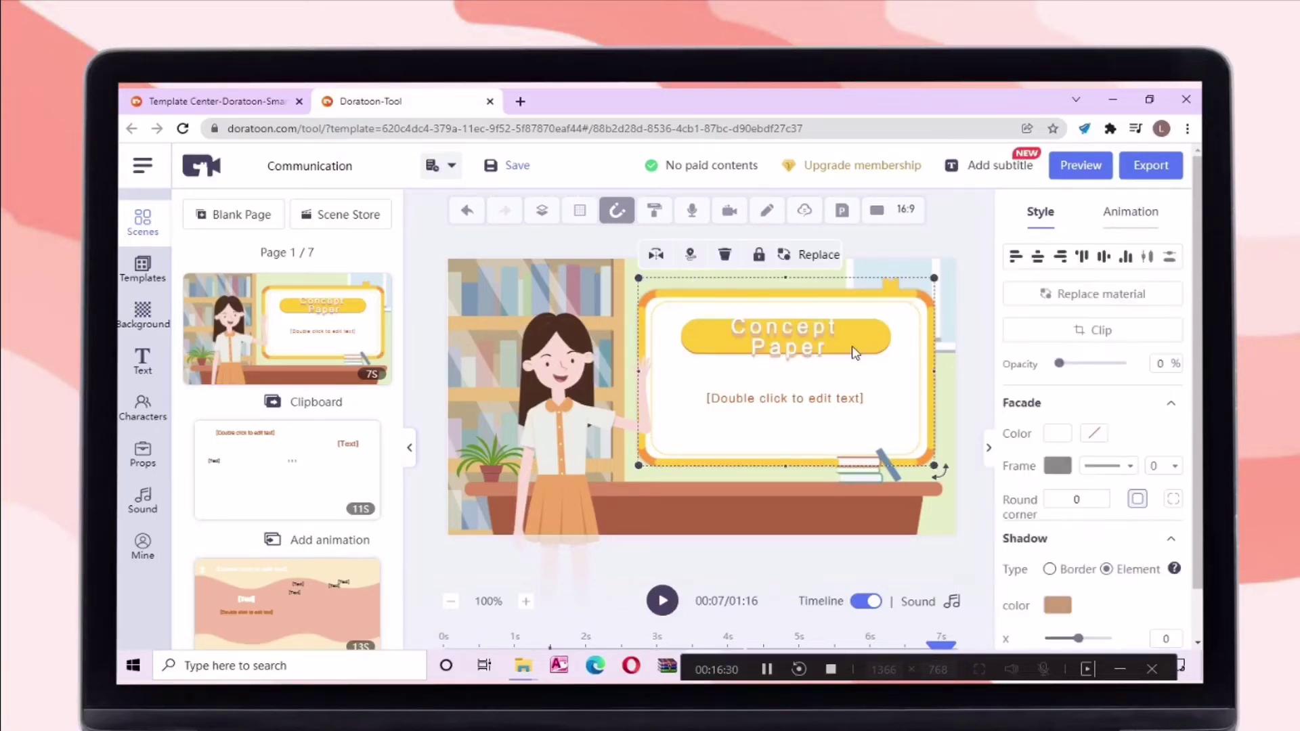
{"action": "left_click", "coordinate": [806, 347]}
{"action": "left_click", "coordinate": [809, 347]}
Adjust the title box and browse its wordart options and font list
{"action": "scroll", "coordinate": [1083, 427], "scroll_direction": "down", "scroll_amount": 1}
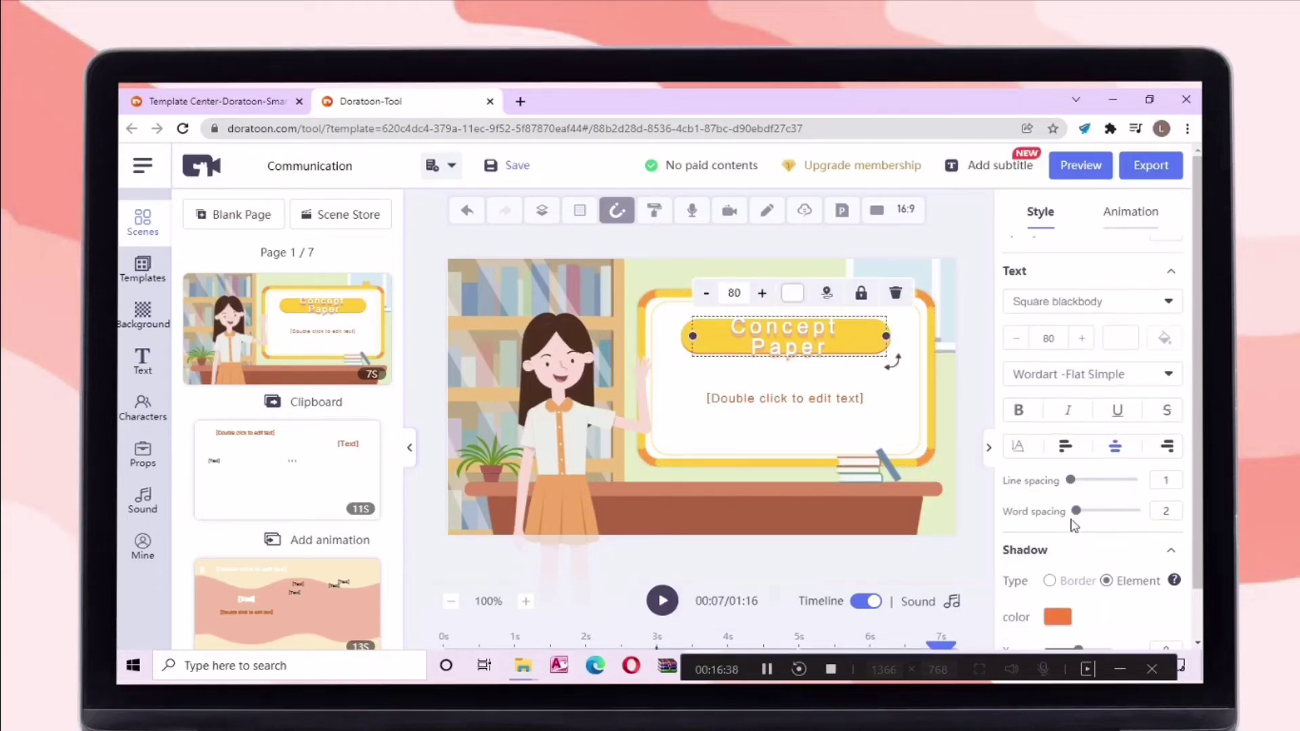
{"action": "scroll", "coordinate": [1076, 511], "scroll_direction": "down", "scroll_amount": 3}
{"action": "left_click_drag", "start_coordinate": [885, 285], "coordinate": [913, 295]}
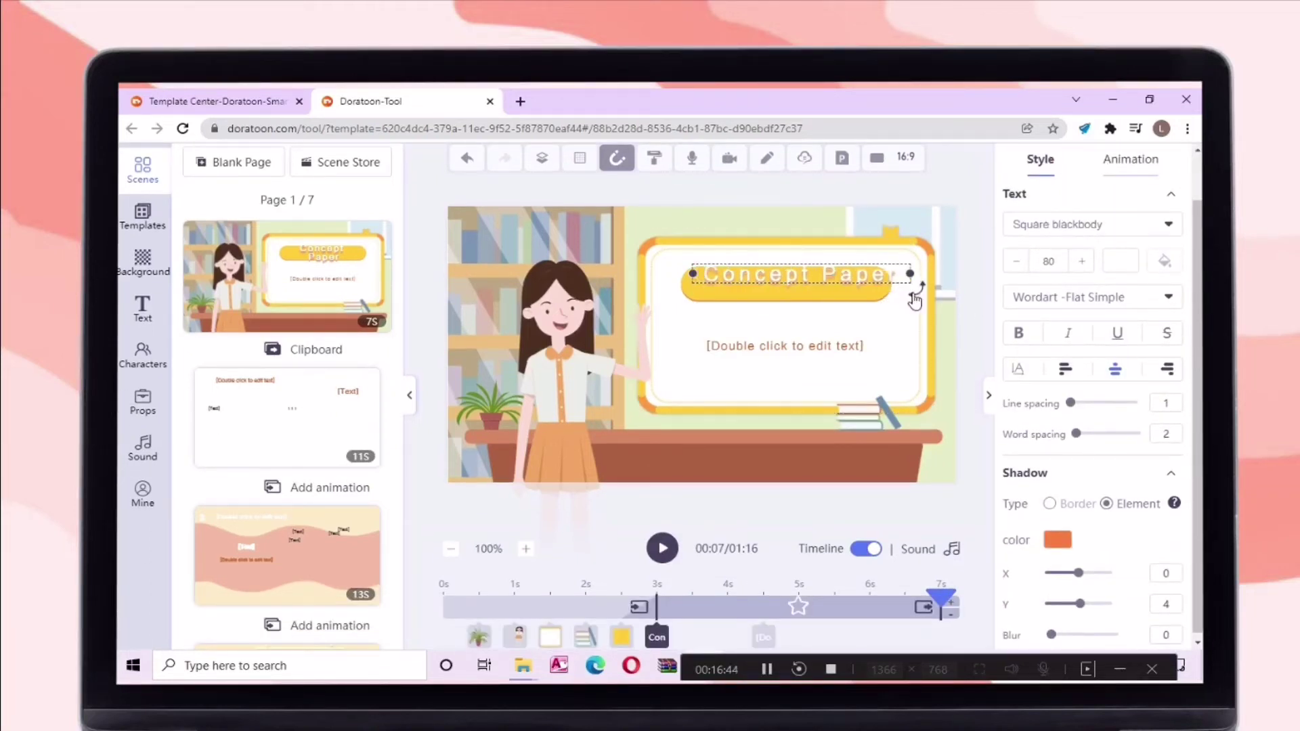
{"action": "left_click", "coordinate": [1167, 296]}
{"action": "left_click", "coordinate": [1168, 226]}
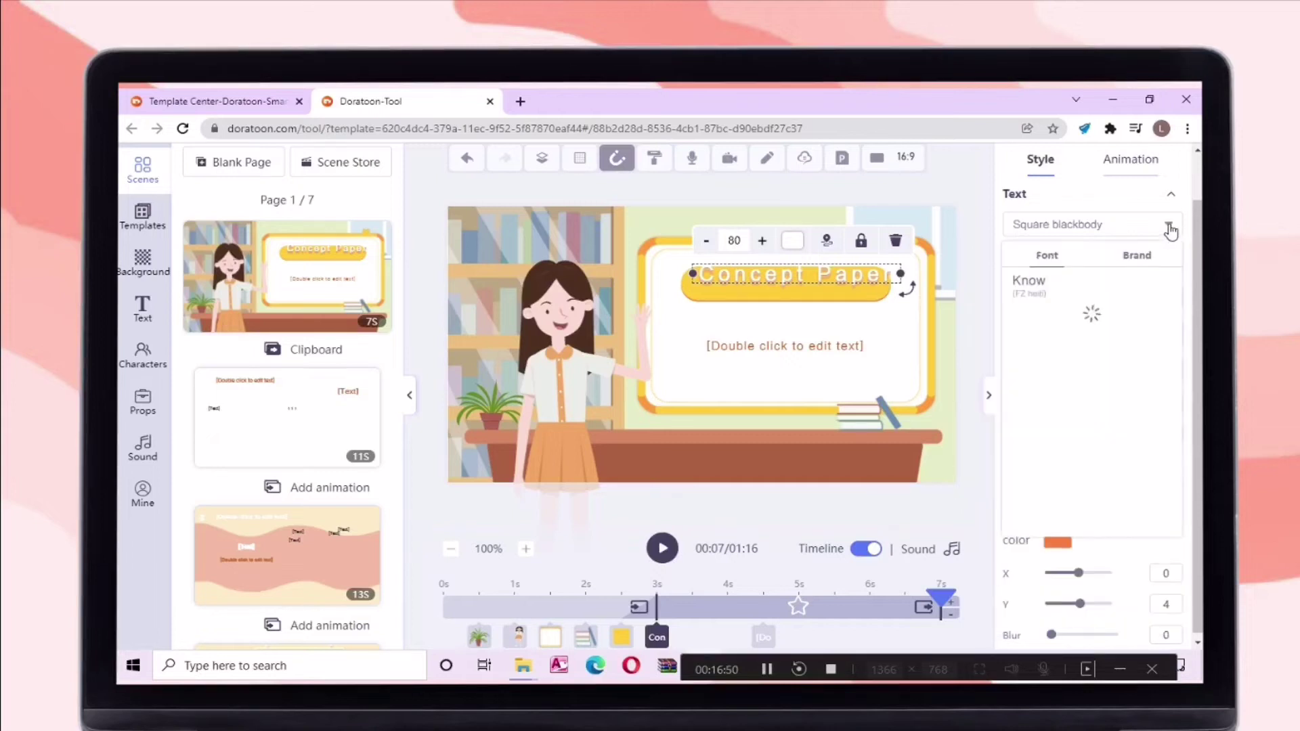
{"action": "scroll", "coordinate": [1056, 406], "scroll_direction": "down", "scroll_amount": 4}
{"action": "scroll", "coordinate": [1066, 406], "scroll_direction": "up", "scroll_amount": 1}
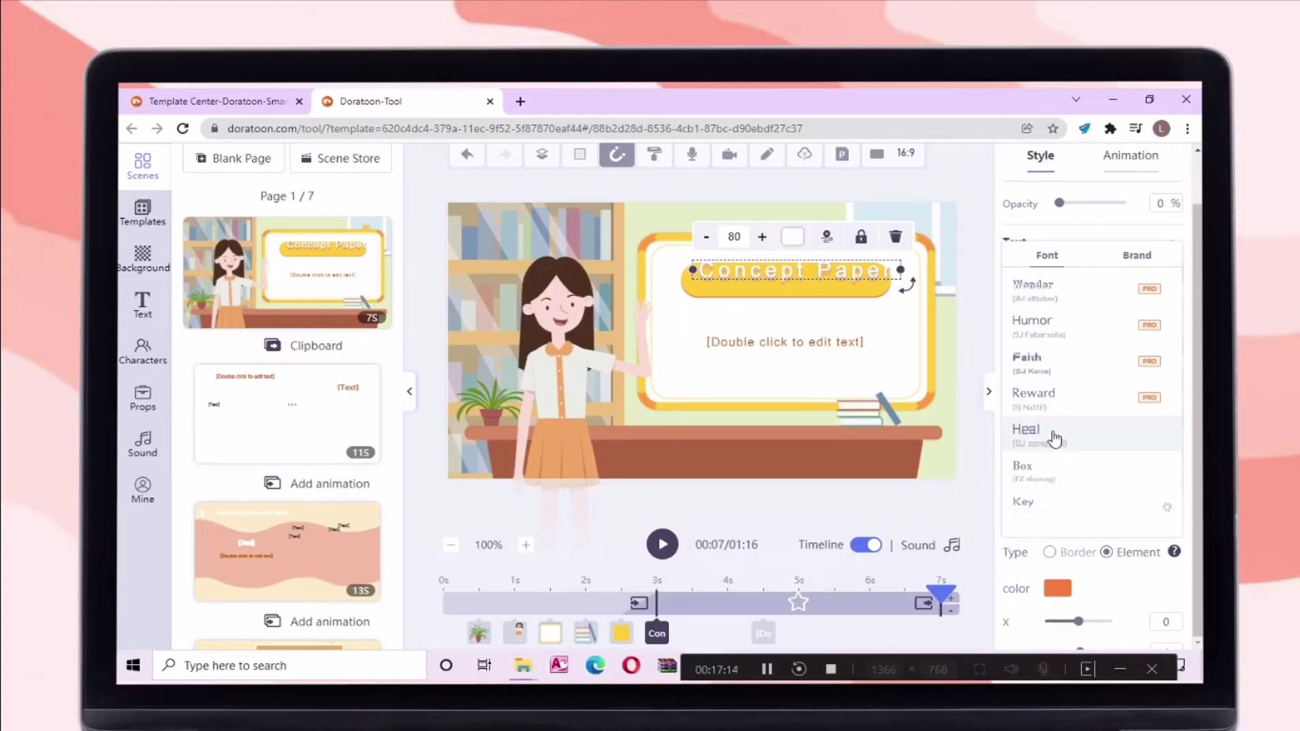
Fill the body with 'sometimes called a prospectus, preliminary proposal, or pre-proposal, is a useful tool...'
{"action": "double_click", "coordinate": [894, 278]}
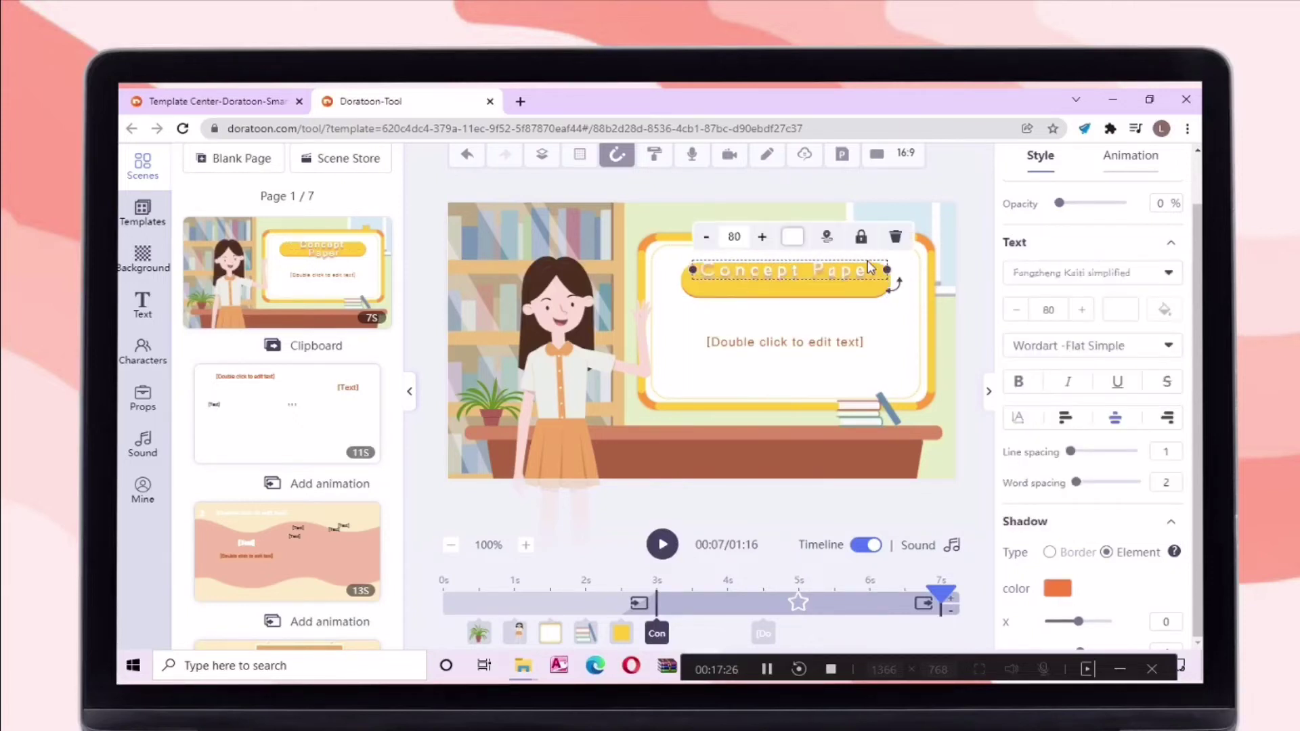
{"action": "double_click", "coordinate": [887, 347]}
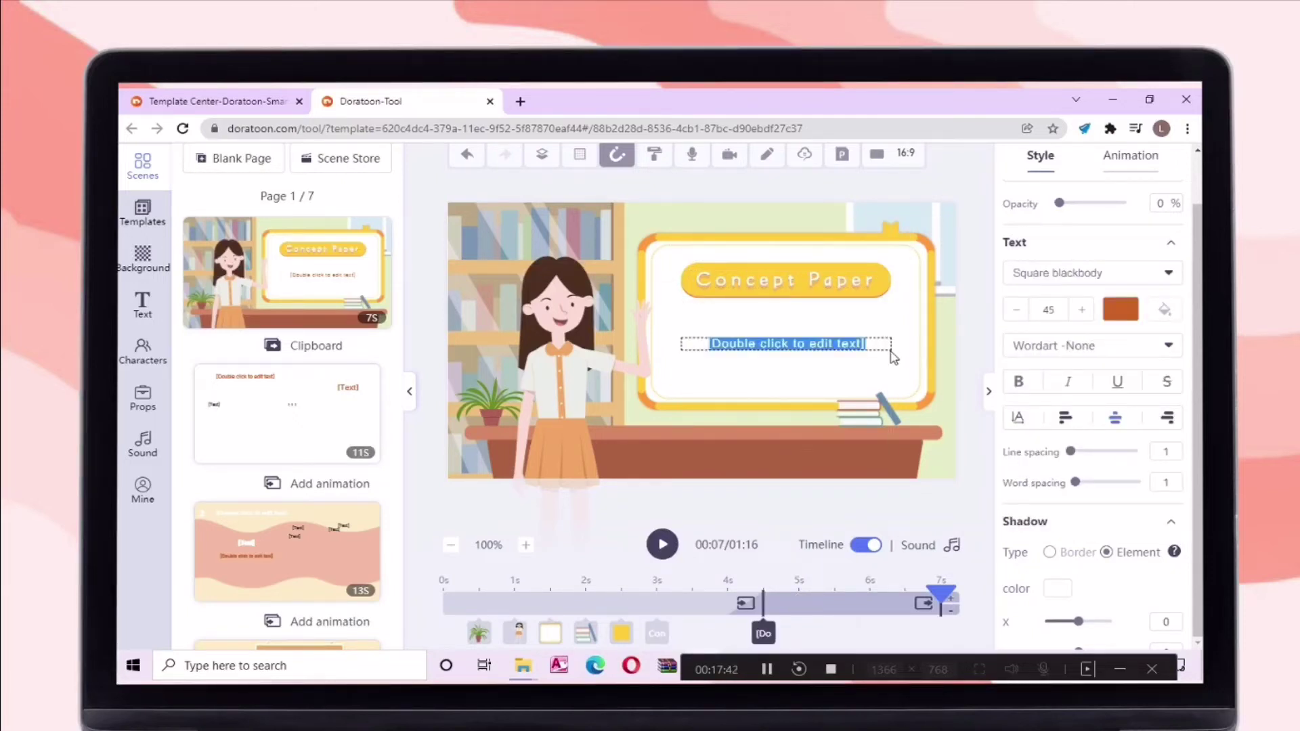
{"action": "type", "text": "sometimes called a prospectus, preliminary proposal, or pre-proposal, is a useful tool for several purposes"}
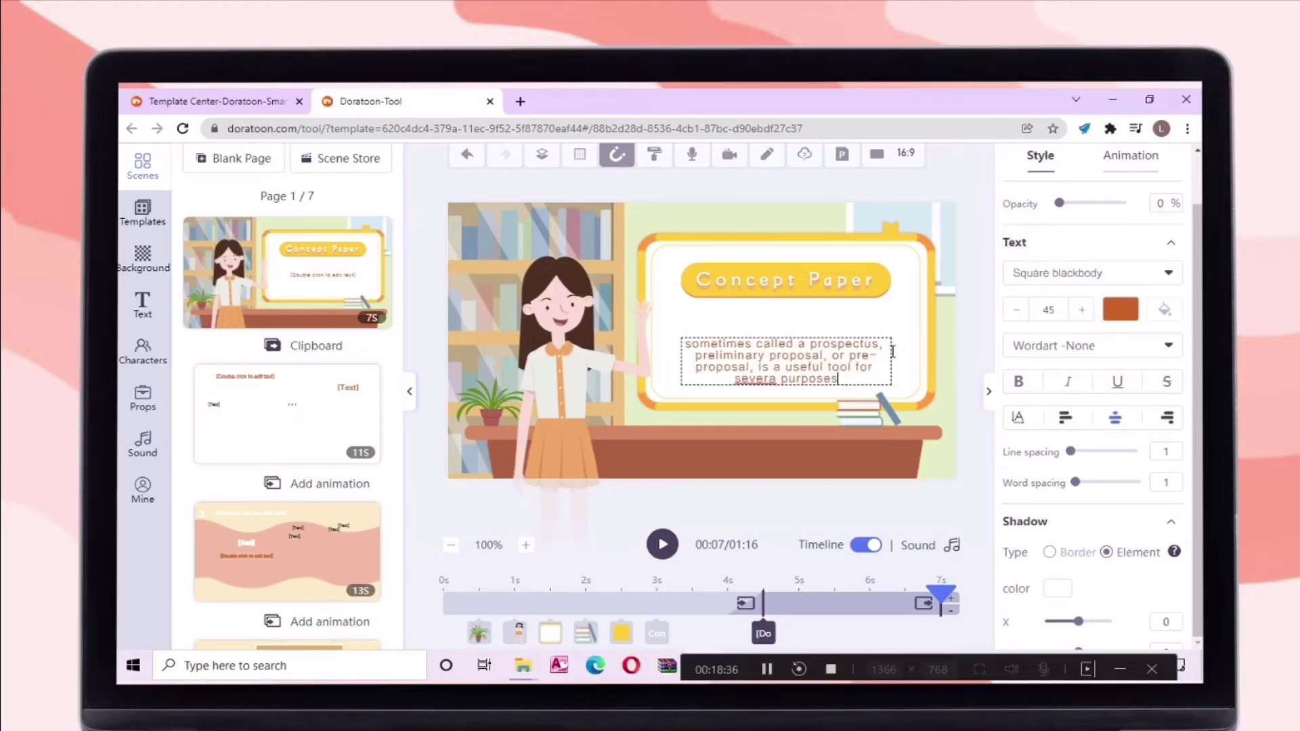
{"action": "left_click", "coordinate": [637, 406]}
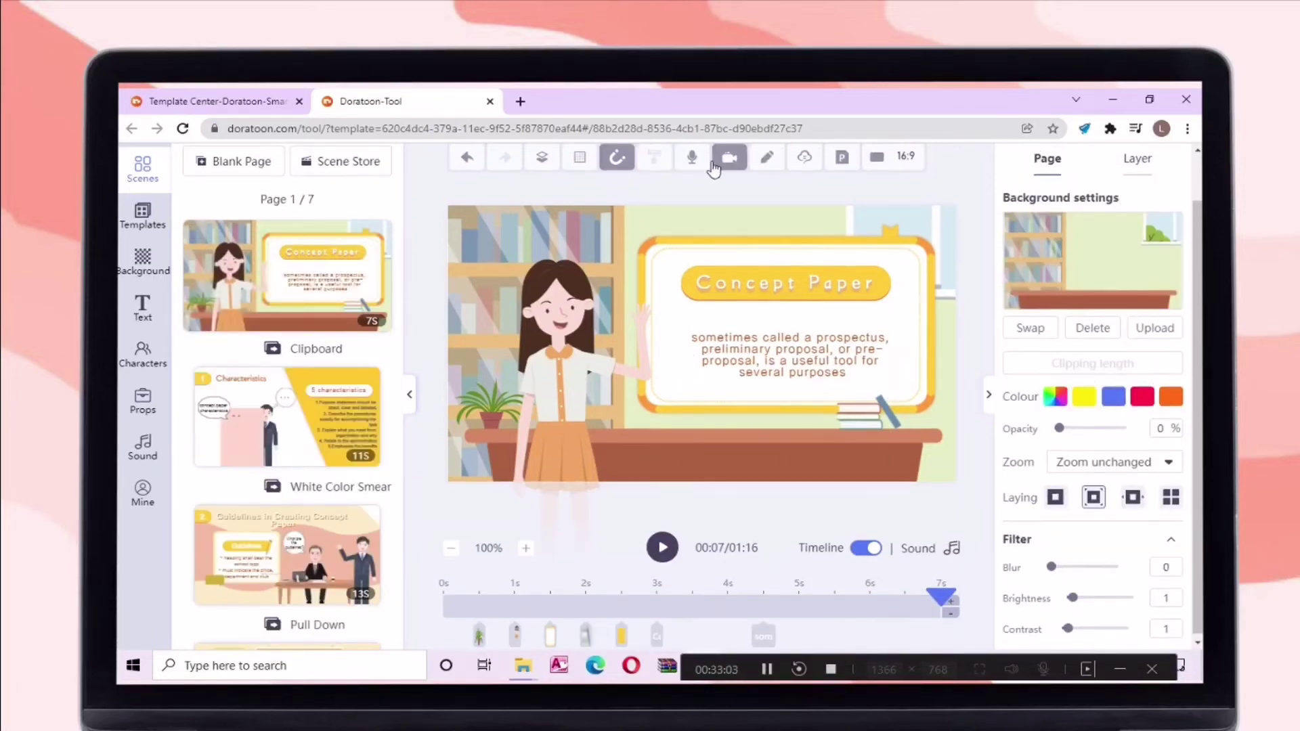
Start an AI dubbing voice-over for the current page and enter the script Concept paper
{"action": "left_click", "coordinate": [691, 281]}
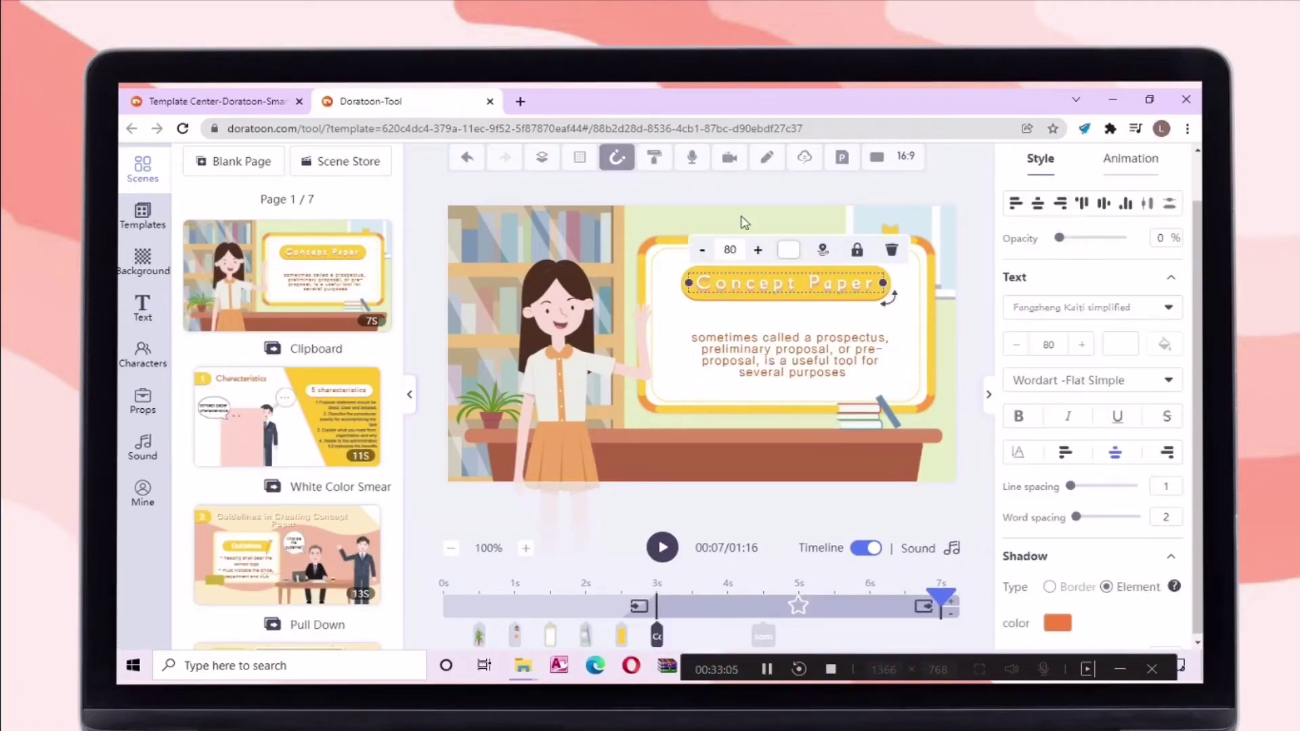
{"action": "left_click", "coordinate": [691, 160]}
{"action": "left_click", "coordinate": [699, 258]}
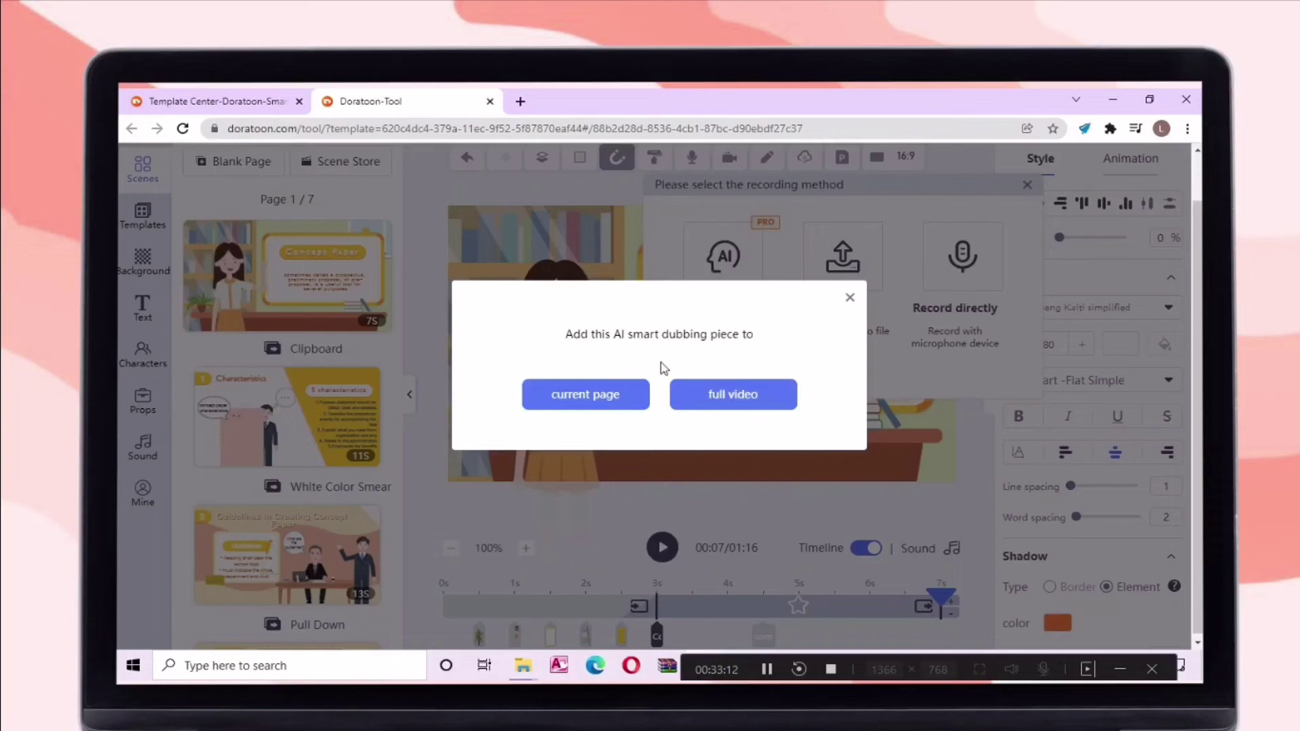
{"action": "left_click", "coordinate": [634, 398]}
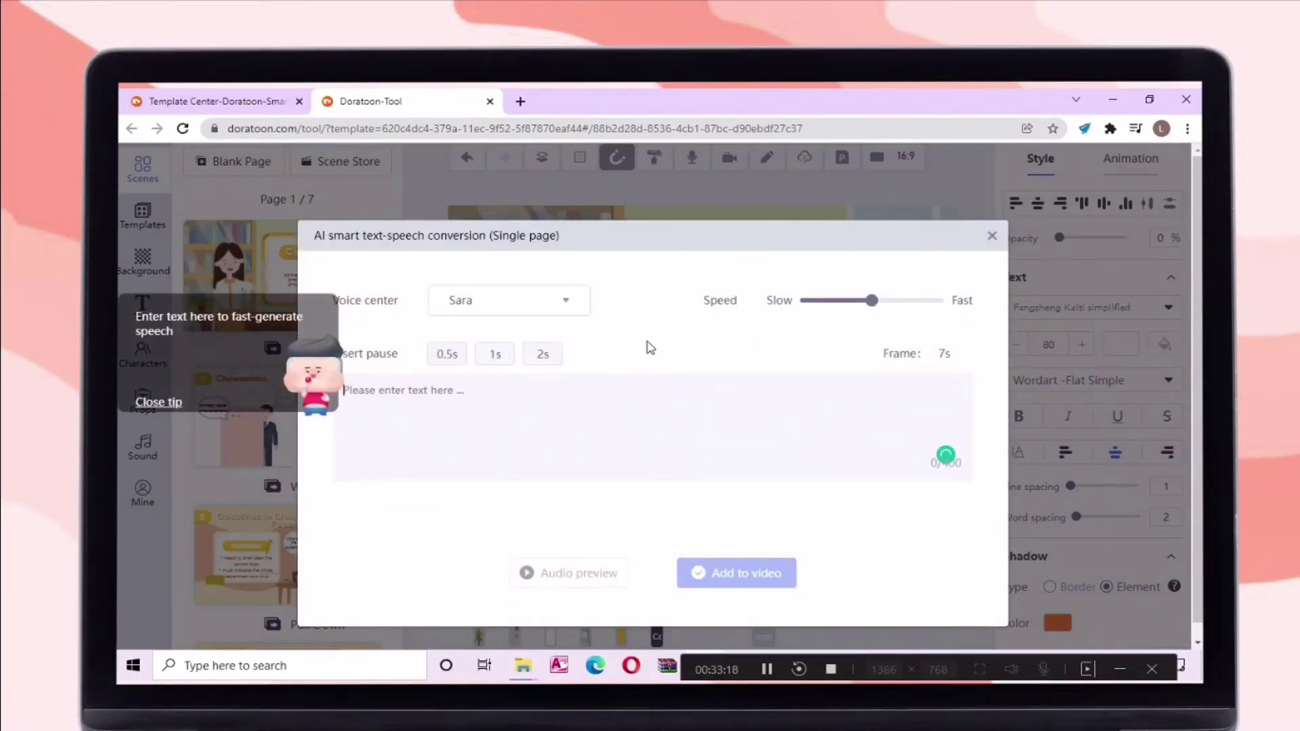
{"action": "left_click", "coordinate": [158, 403]}
{"action": "left_click", "coordinate": [398, 392]}
{"action": "type", "text": "d"}
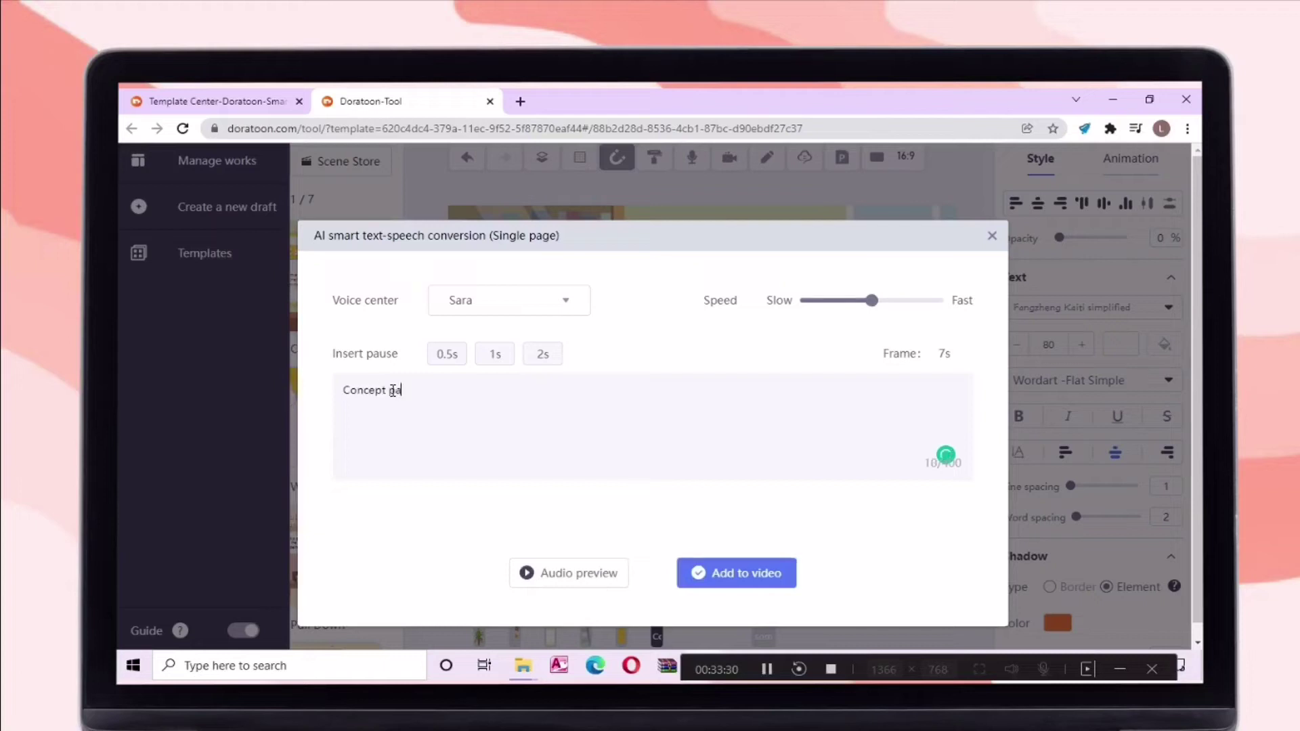
Keep the current AI voice and preview the generated Concept paper audio
{"action": "left_click", "coordinate": [576, 310]}
{"action": "left_click", "coordinate": [574, 308]}
{"action": "left_click", "coordinate": [578, 318]}
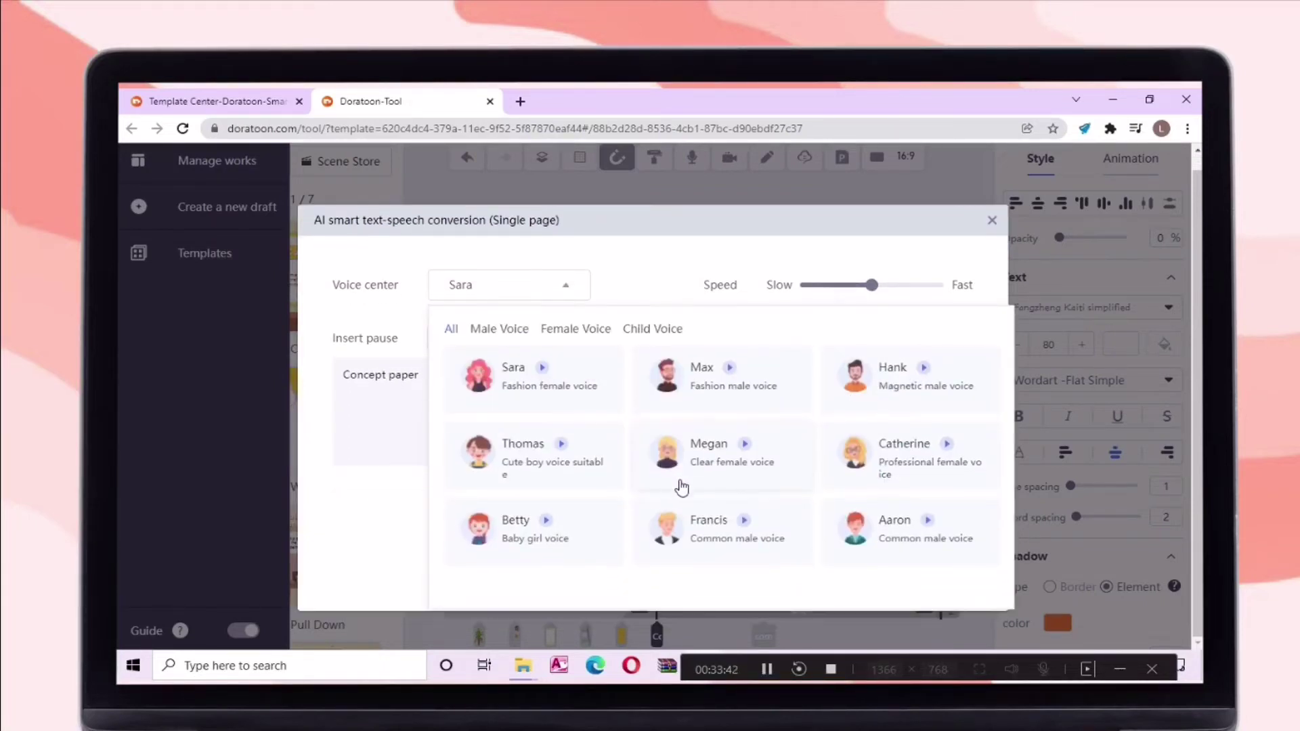
{"action": "left_click", "coordinate": [535, 378]}
{"action": "left_click", "coordinate": [595, 557]}
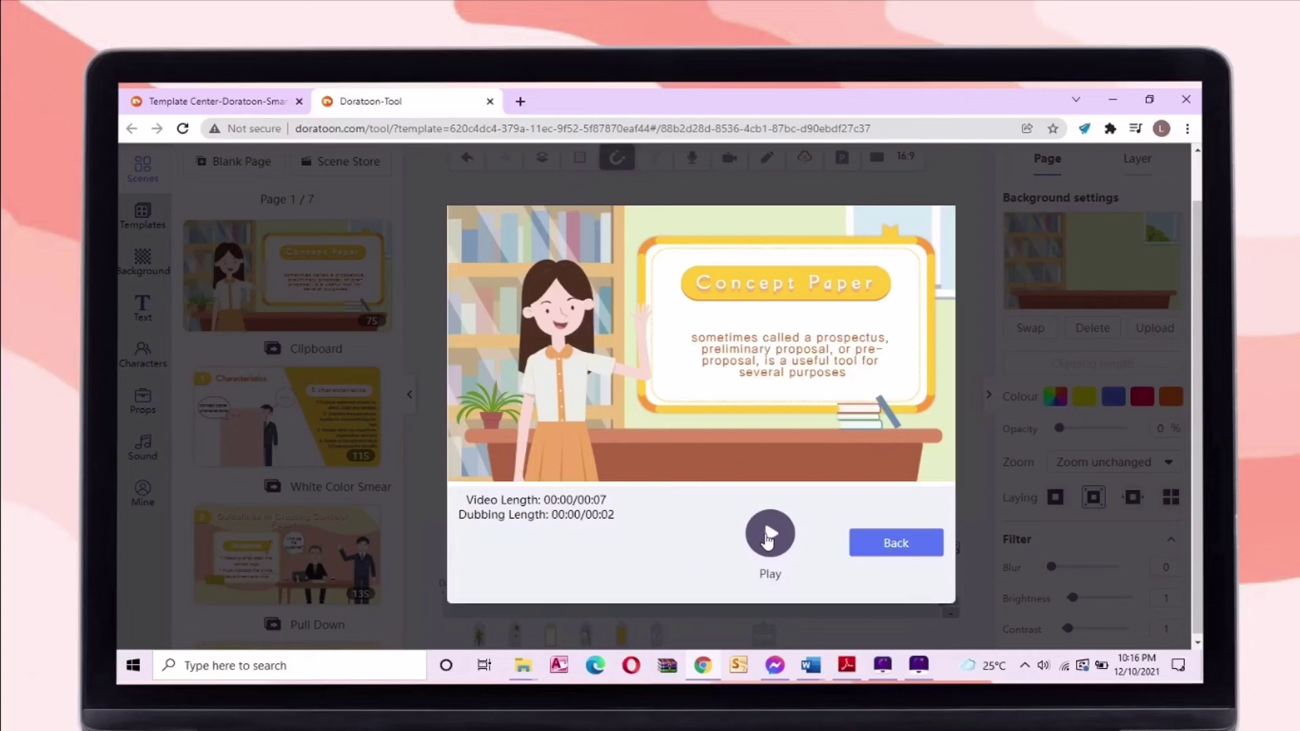
{"action": "left_click", "coordinate": [768, 535]}
{"action": "left_click", "coordinate": [768, 533]}
{"action": "left_click", "coordinate": [770, 534]}
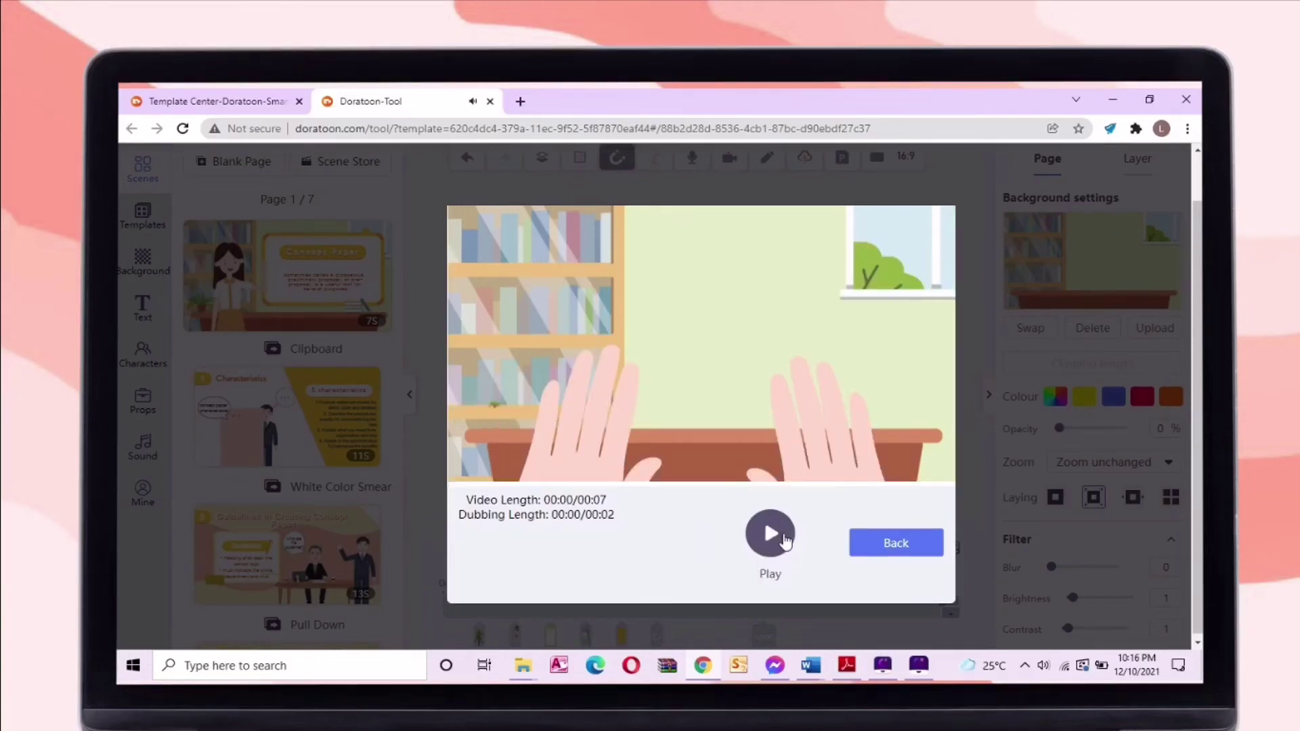
{"action": "left_click", "coordinate": [770, 534]}
{"action": "left_click", "coordinate": [892, 547]}
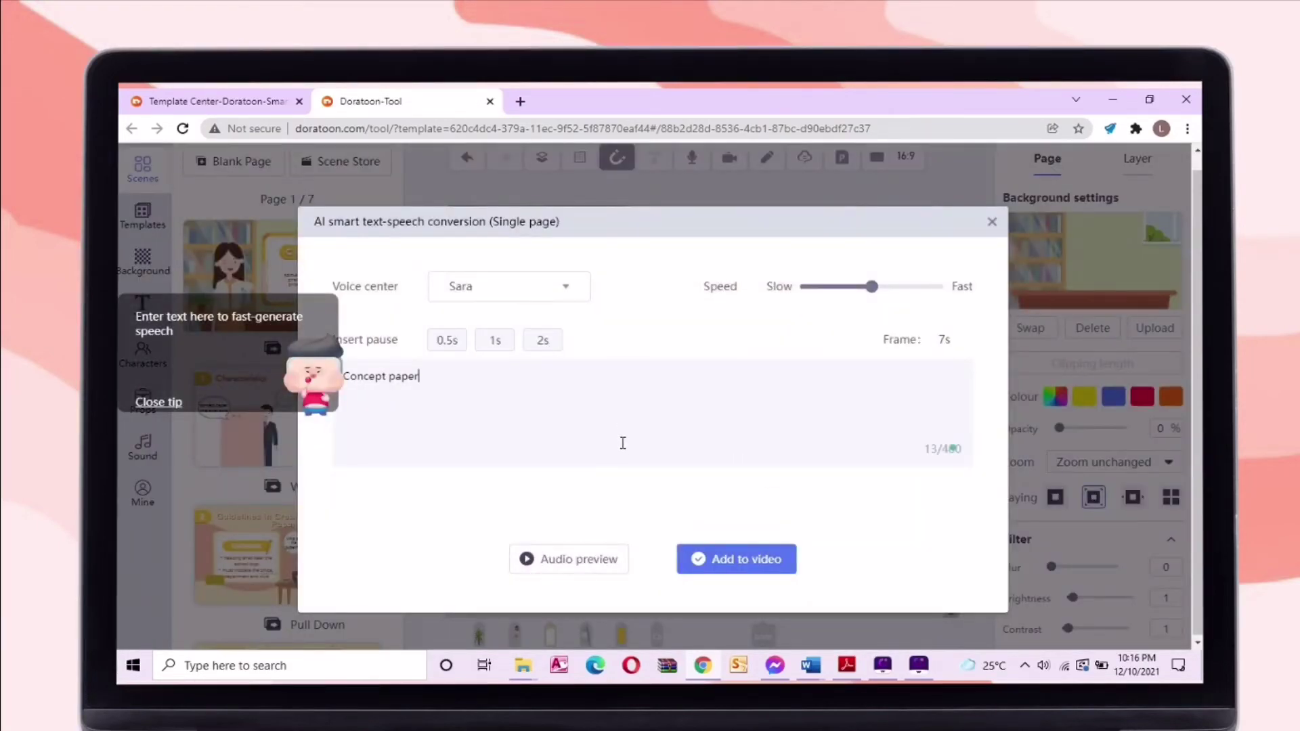
Add the voice-over to the video and preview the page with it
{"action": "left_click", "coordinate": [749, 559]}
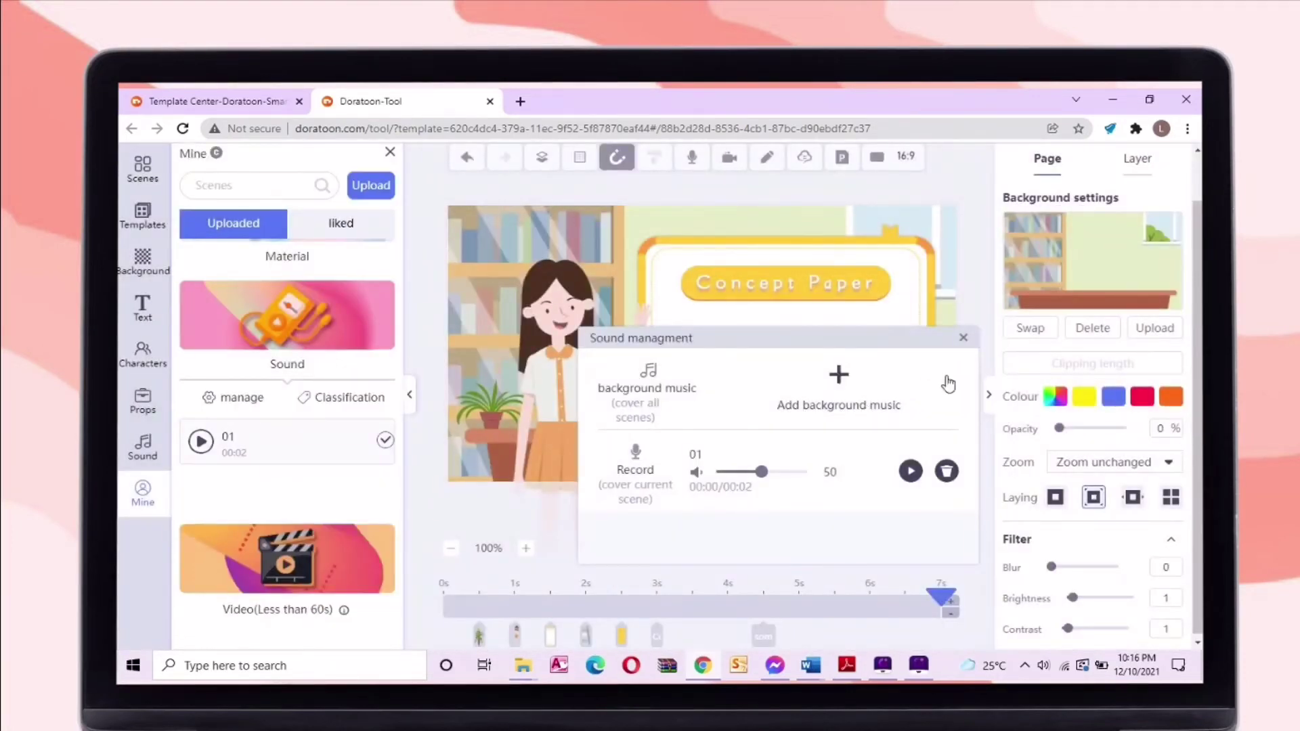
{"action": "left_click", "coordinate": [963, 339]}
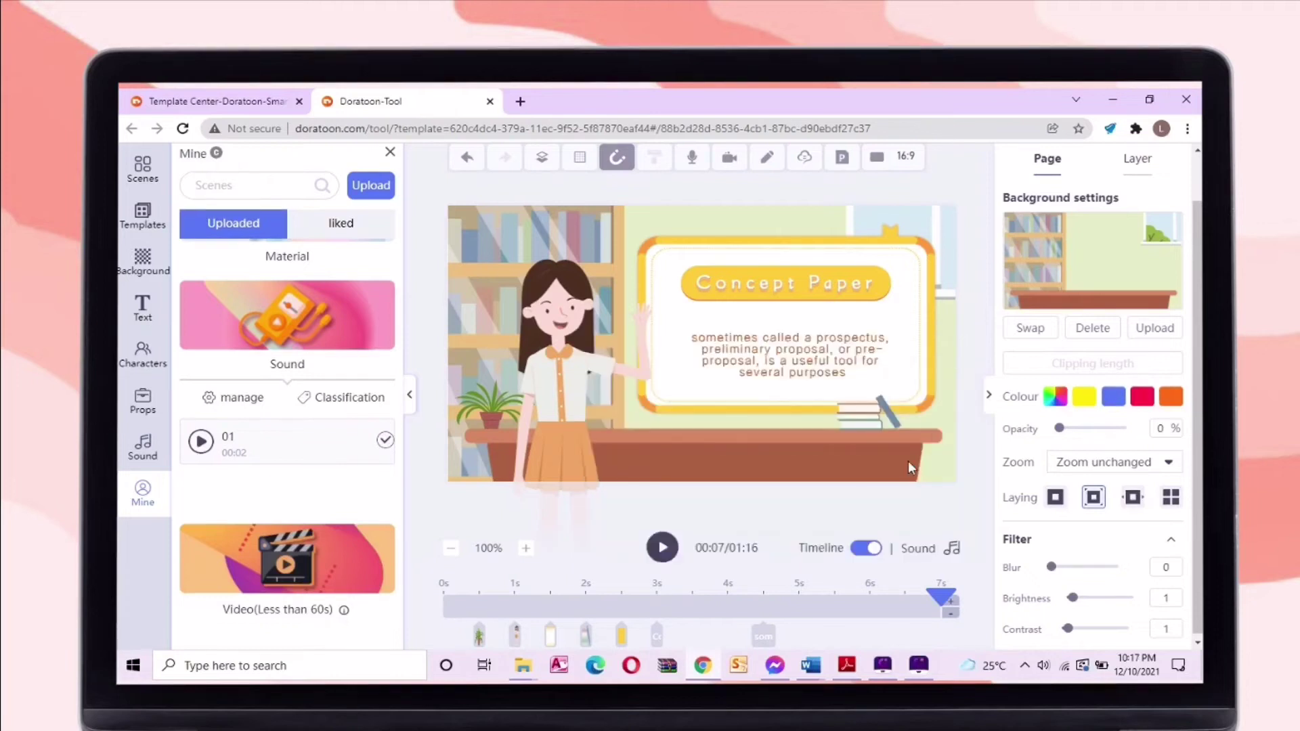
{"action": "left_click", "coordinate": [661, 548]}
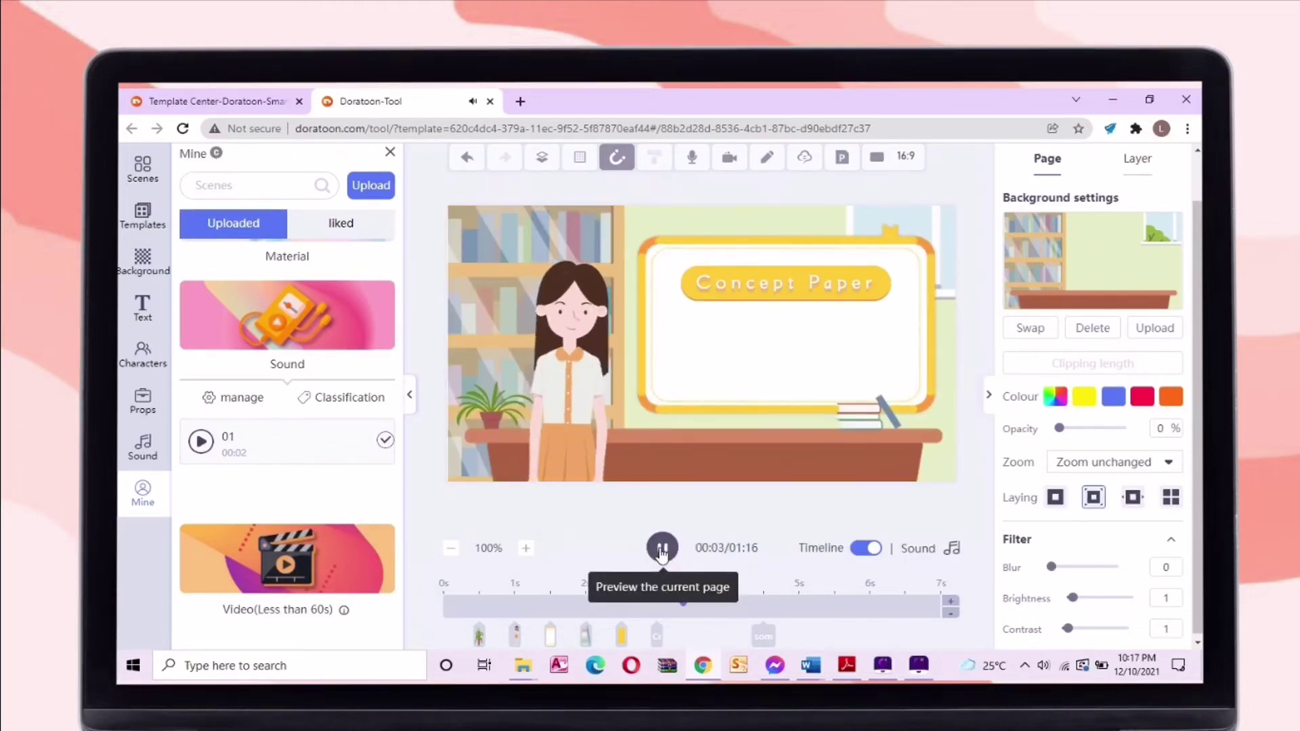
{"action": "left_click", "coordinate": [800, 359]}
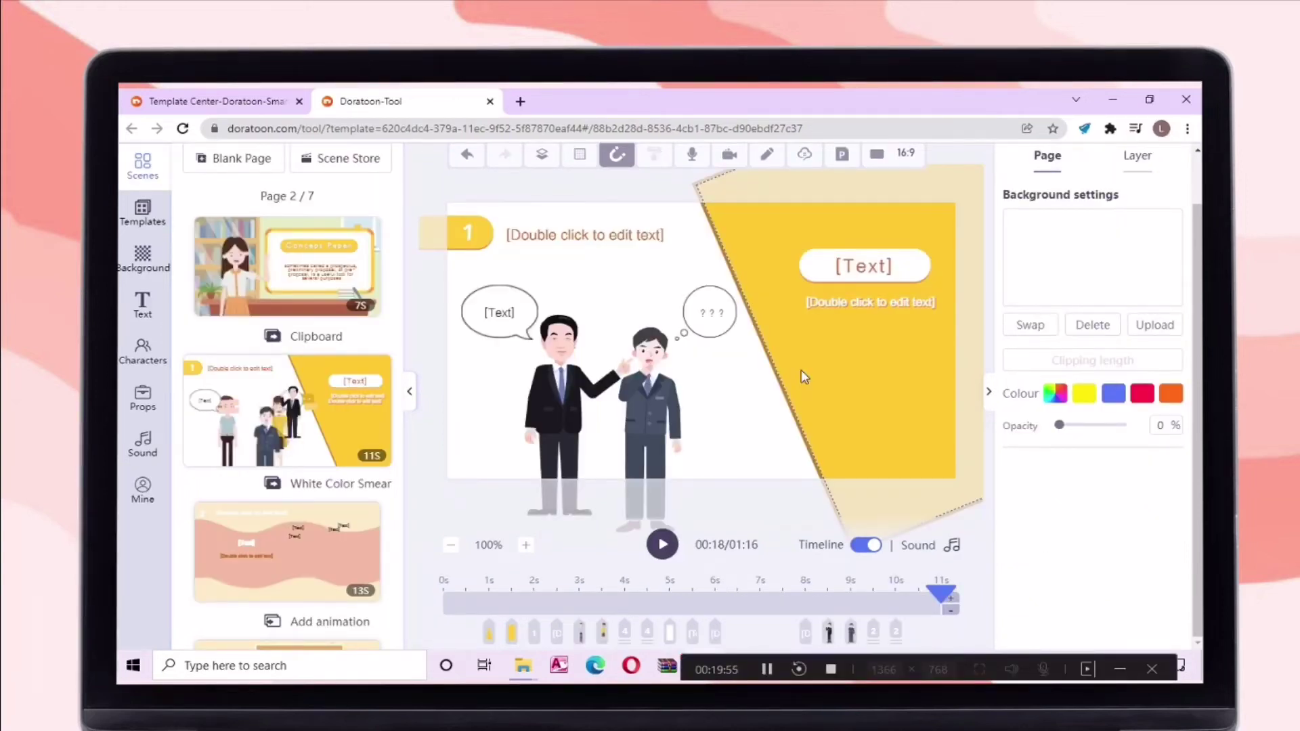
Type Characteristics as the second scene's heading
{"action": "left_click", "coordinate": [572, 237]}
{"action": "double_click", "coordinate": [612, 239]}
{"action": "type", "text": "Characteristics"}
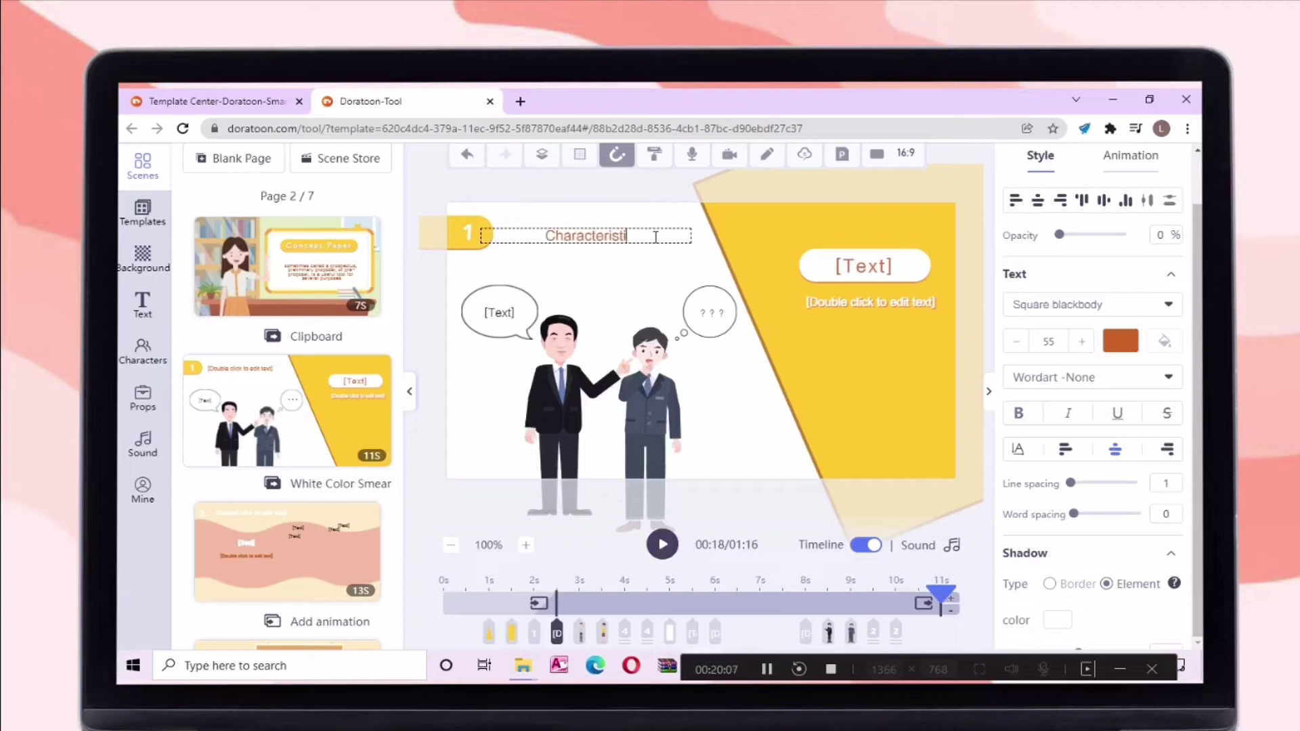